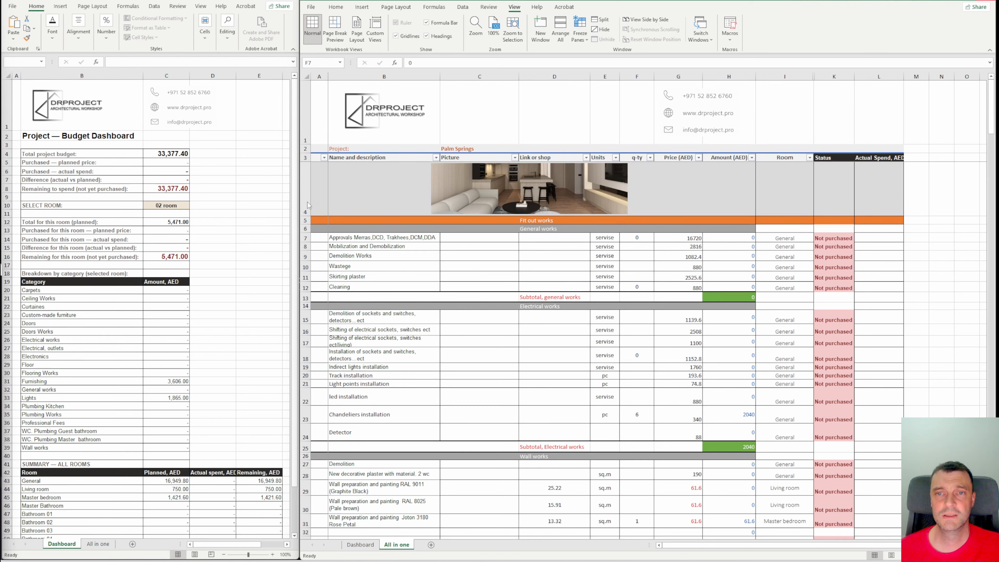
# - Review the dashboard's project totals, the 02 room category breakdown with its Lights amount, and the summary of all rooms
pyautogui.click(515, 7)
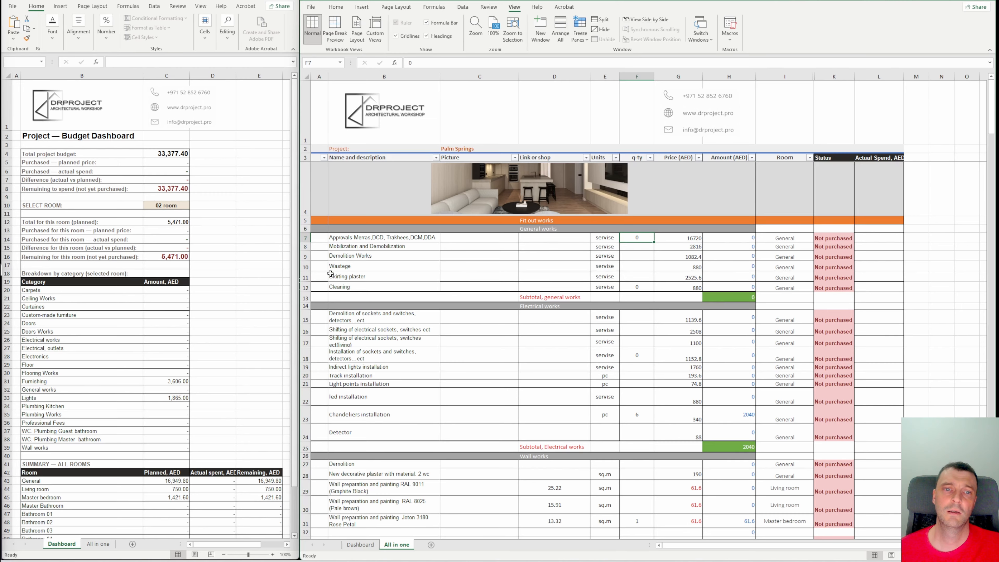
pyautogui.click(163, 190)
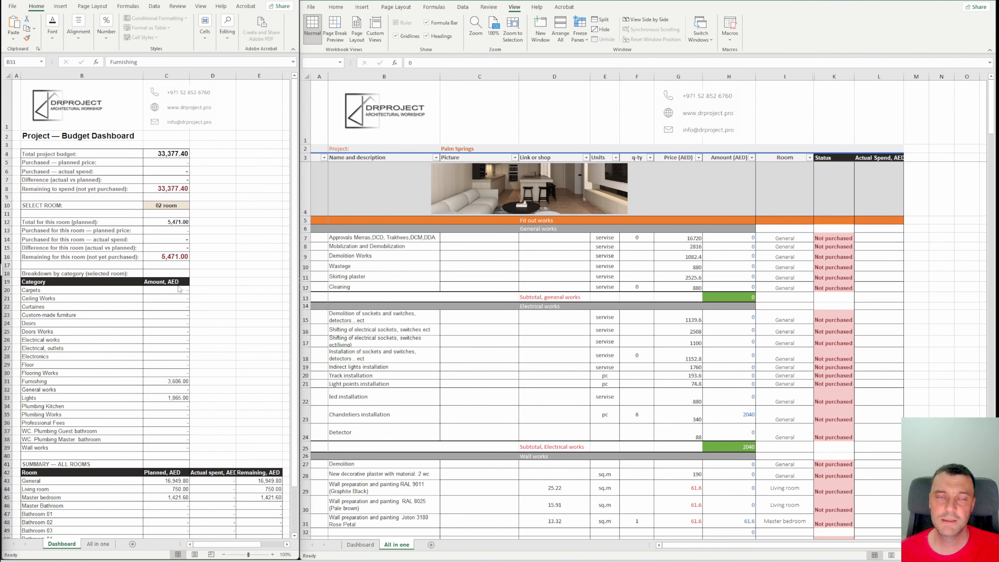
pyautogui.scroll(-1, 131, 295)
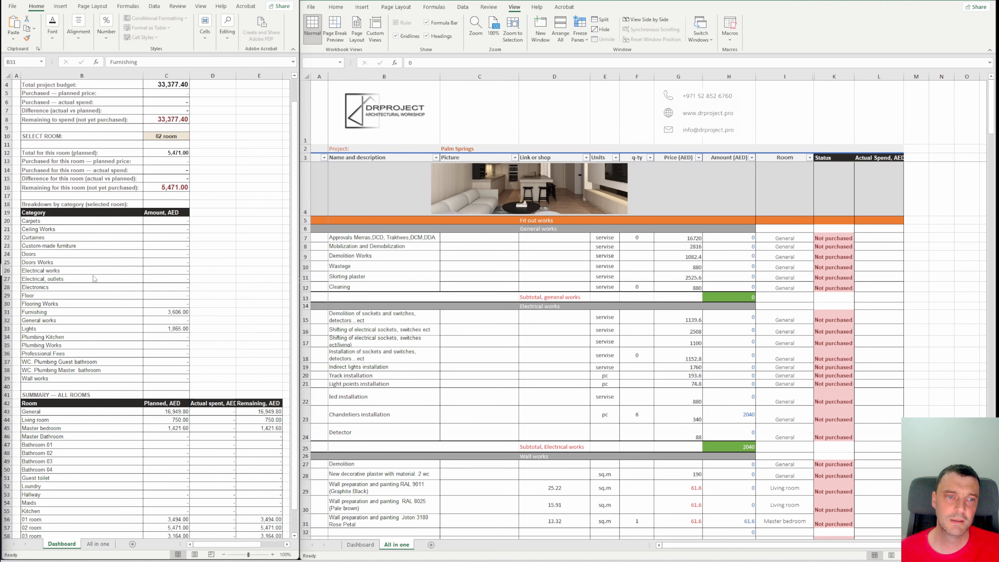
pyautogui.scroll(-1, 105, 372)
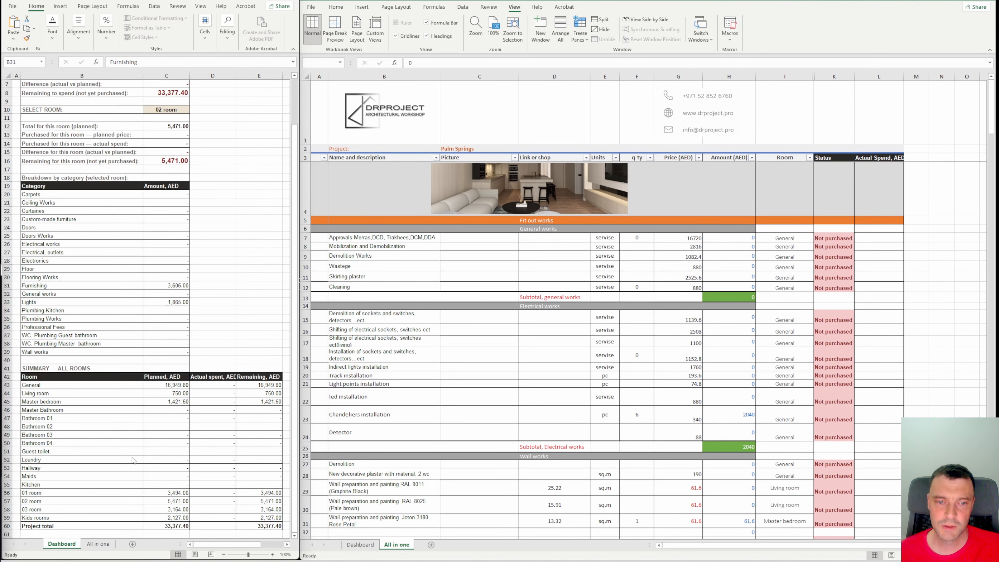
pyautogui.scroll(-2, 133, 460)
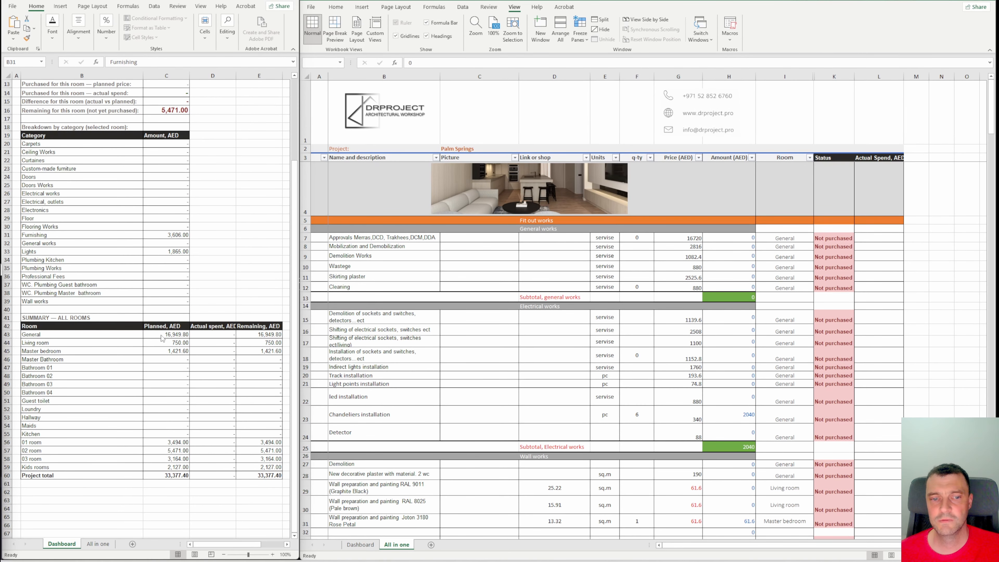
pyautogui.scroll(3, 64, 337)
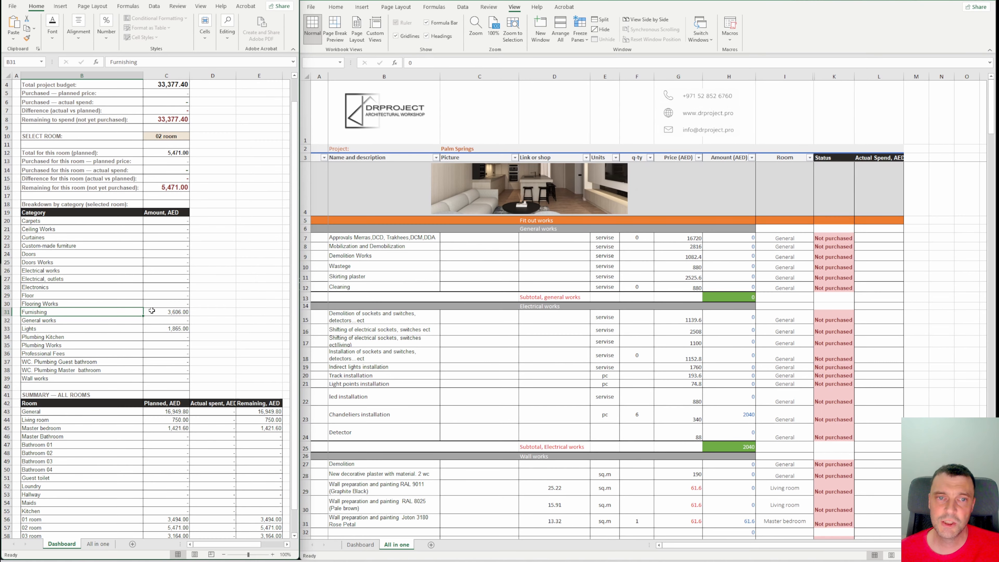
pyautogui.click(173, 137)
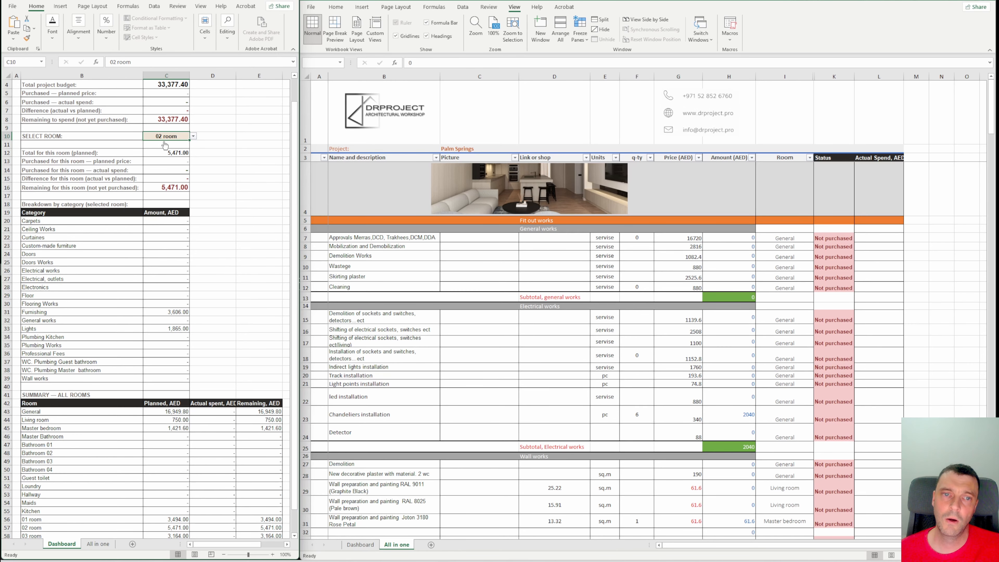
pyautogui.click(101, 329)
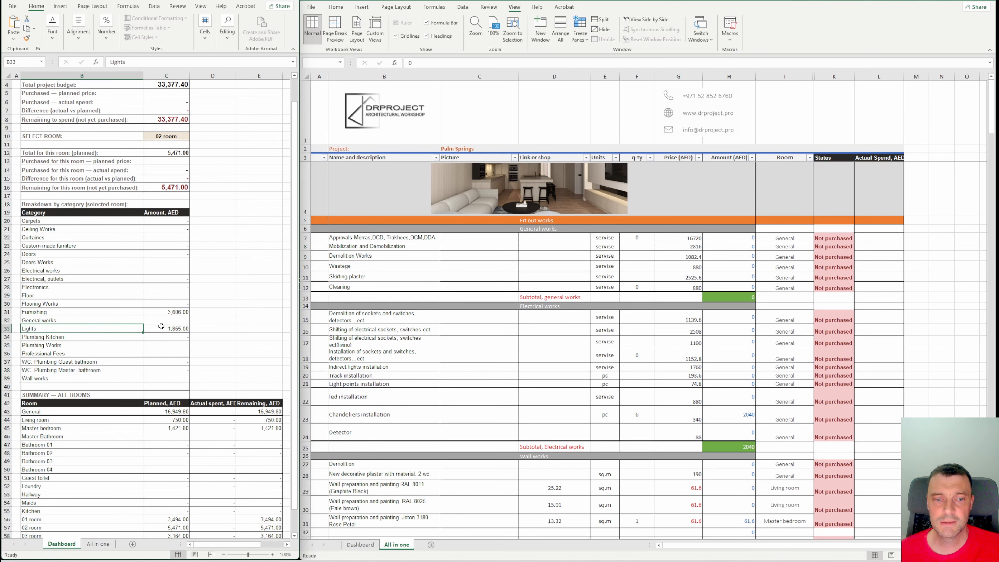
pyautogui.click(172, 330)
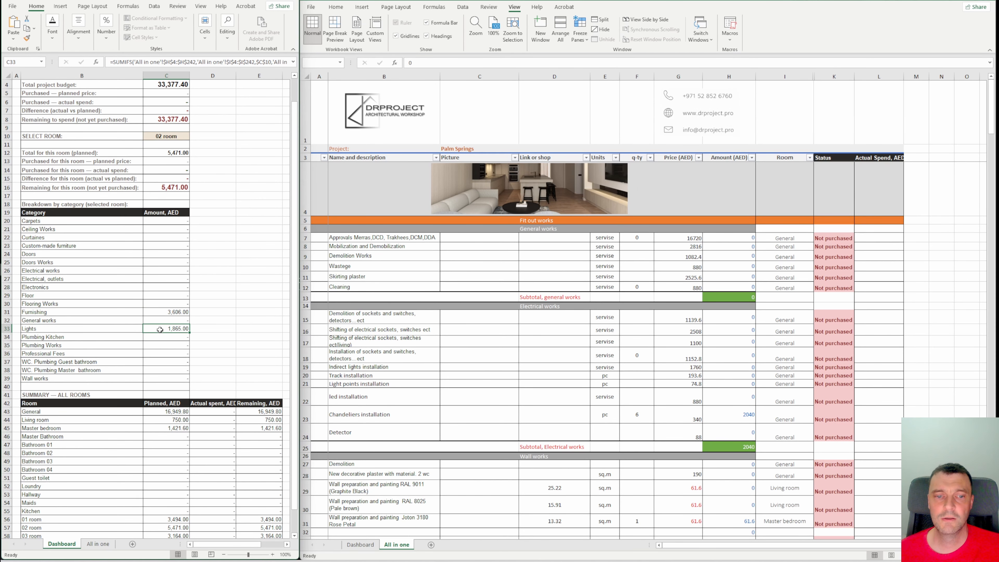
# - Switch the dashboard's selected room to Kitchen and back to 02 room to compare their category breakdowns
pyautogui.click(180, 138)
pyautogui.click(193, 136)
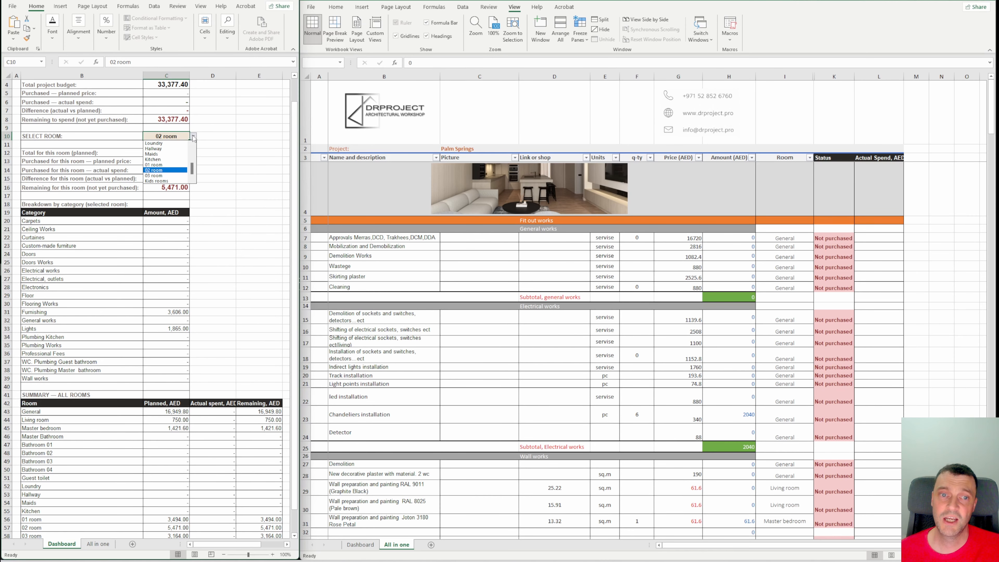
pyautogui.click(161, 160)
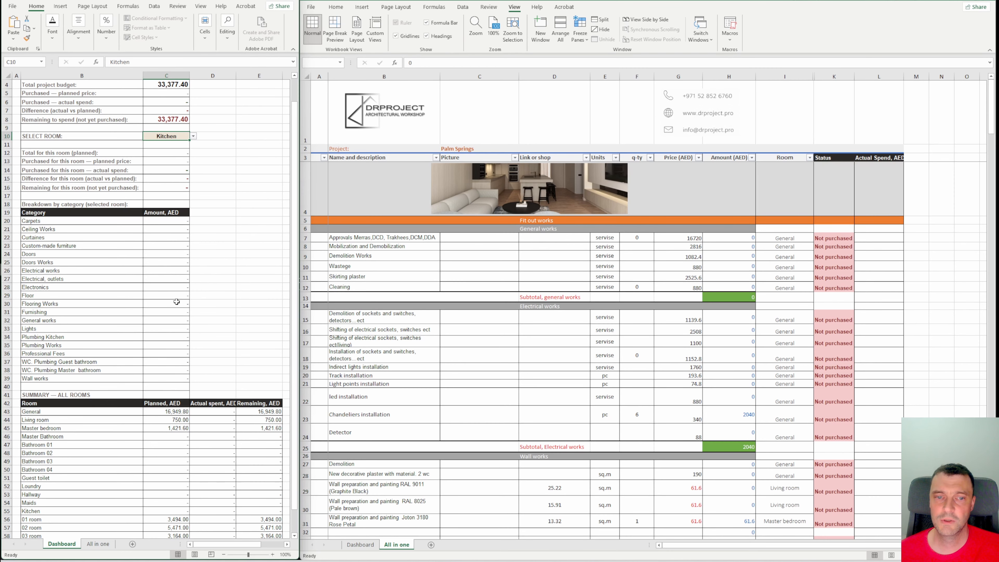
pyautogui.click(193, 137)
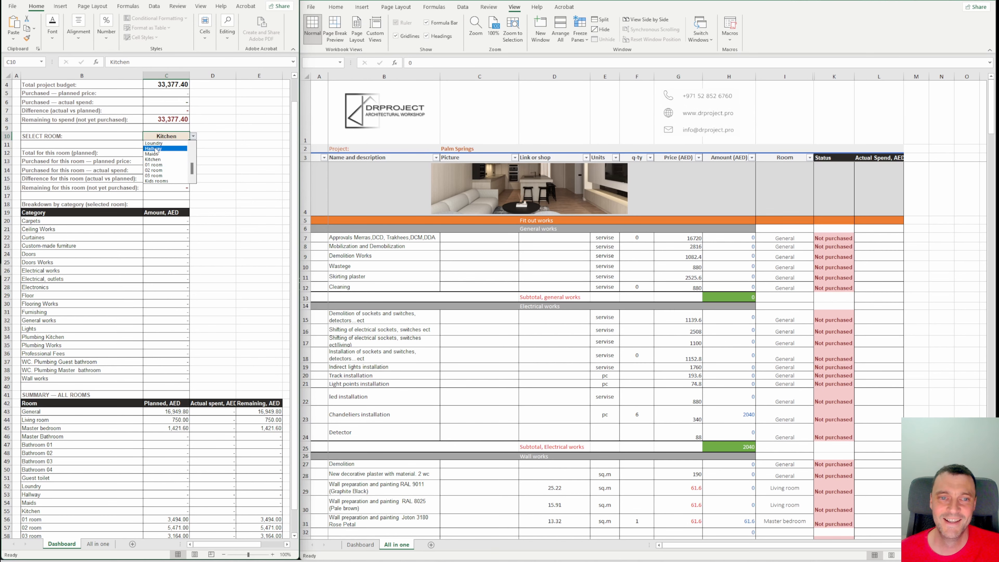
pyautogui.click(185, 170)
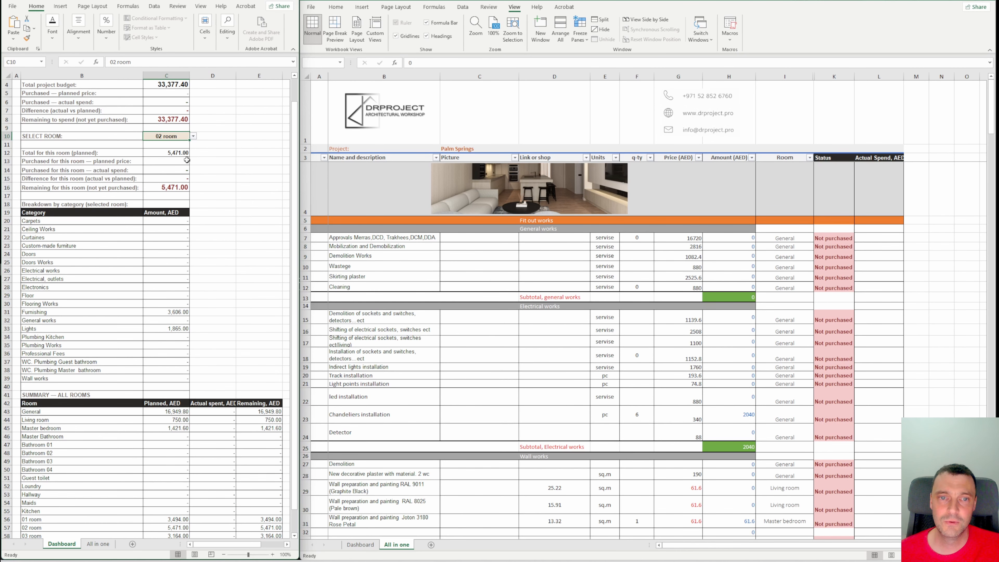
# - Set the dashboard's selected room to 03 room and check its Furnishing and Lights categories
pyautogui.click(193, 136)
pyautogui.click(160, 175)
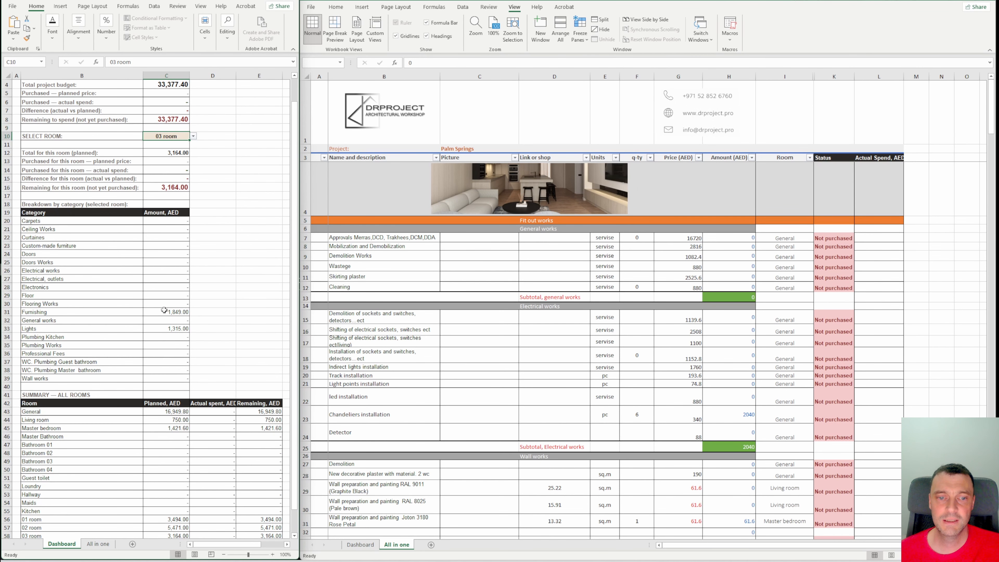
pyautogui.click(51, 329)
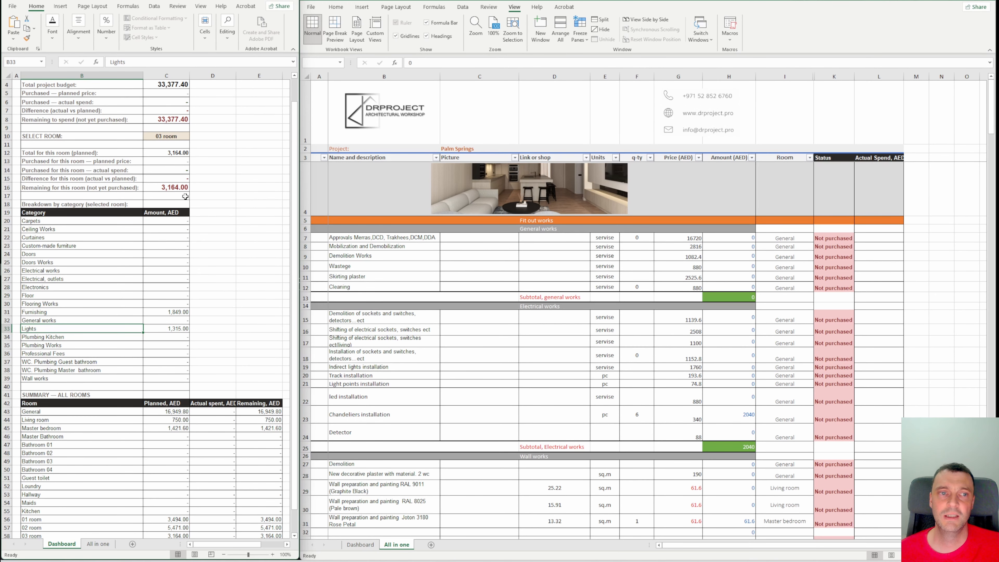
# - Set the dashboard's selected room to 01 room and check its planned total, difference and remaining amount
pyautogui.click(165, 136)
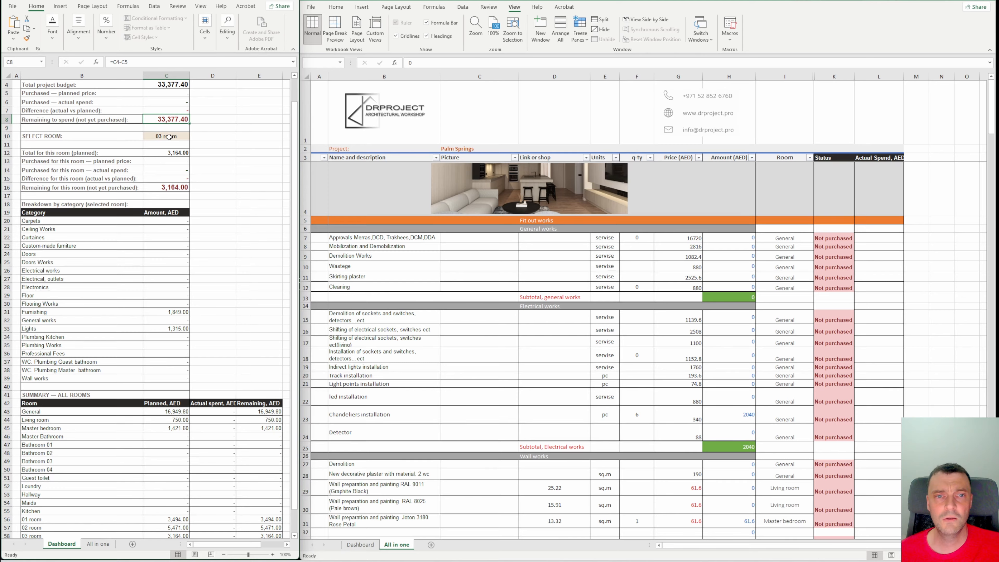
pyautogui.click(193, 136)
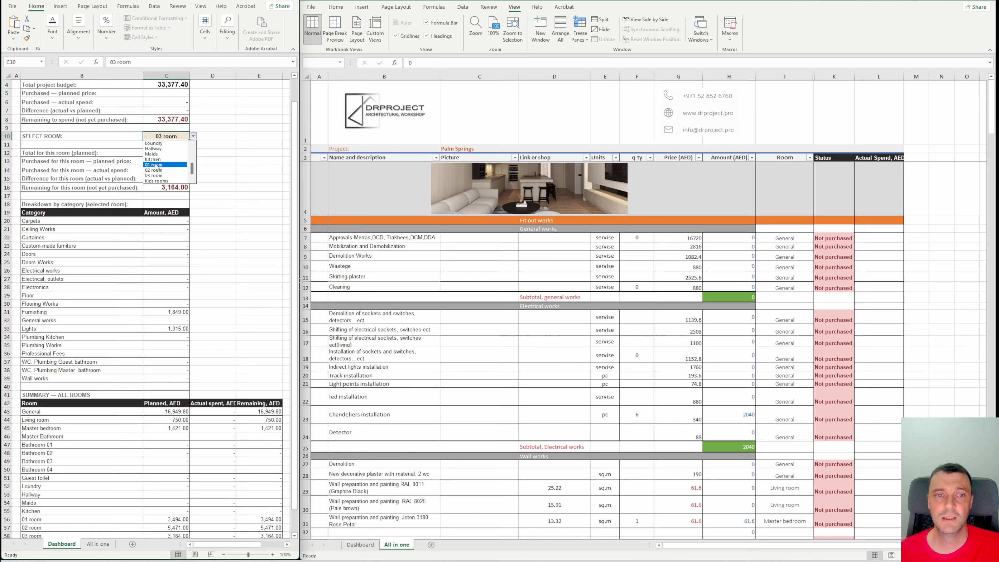
pyautogui.click(157, 166)
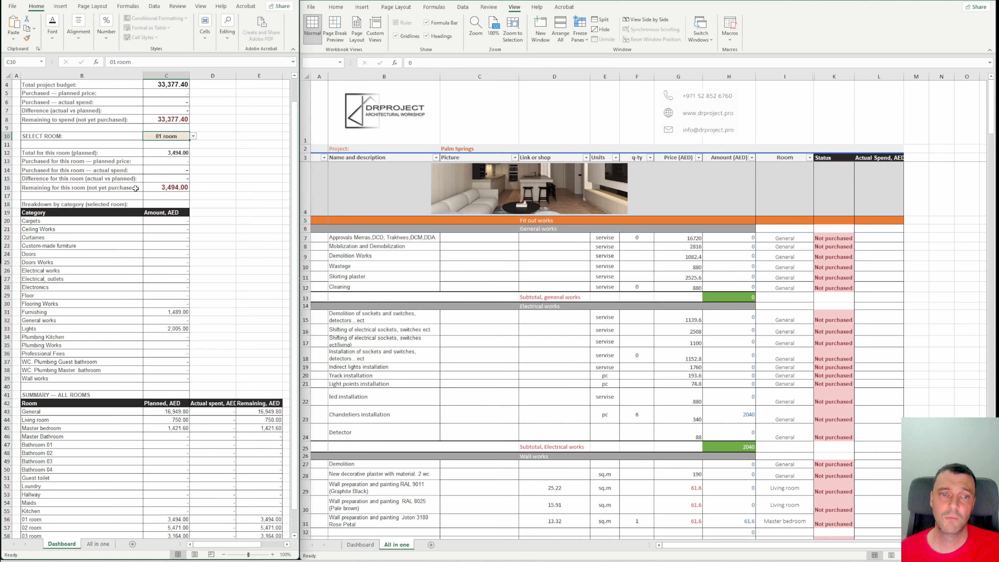
pyautogui.click(160, 187)
pyautogui.click(162, 154)
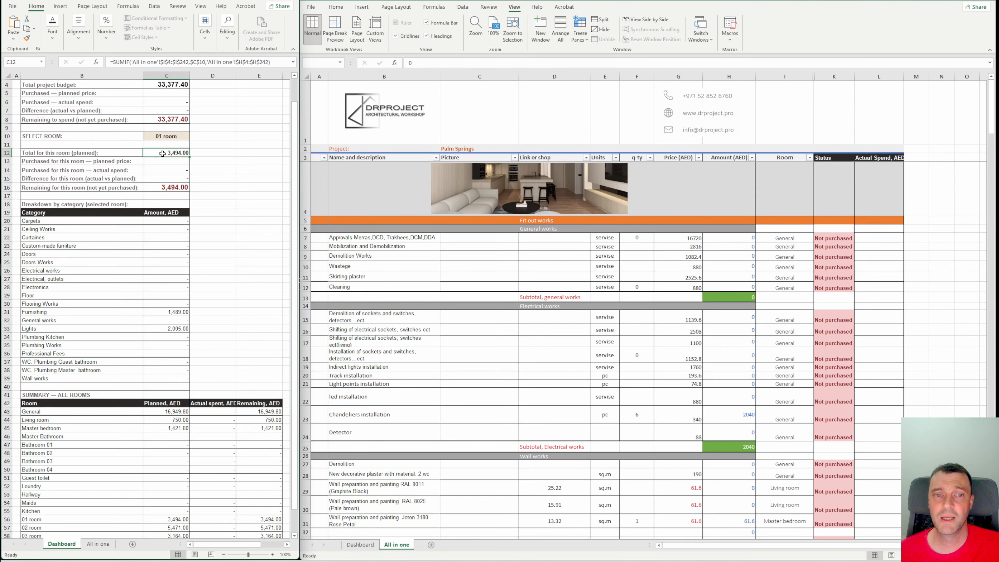
pyautogui.click(122, 179)
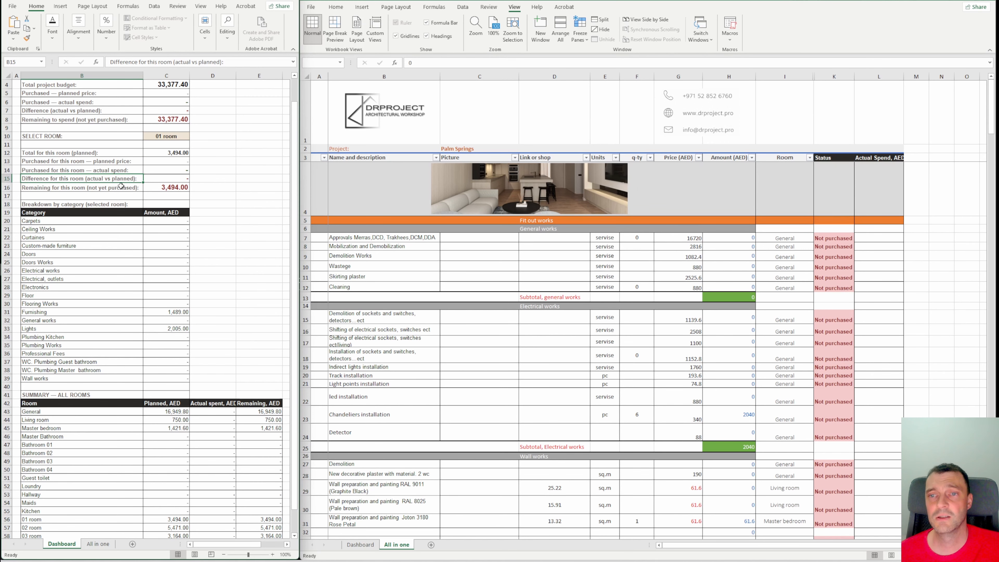
pyautogui.scroll(2, 122, 179)
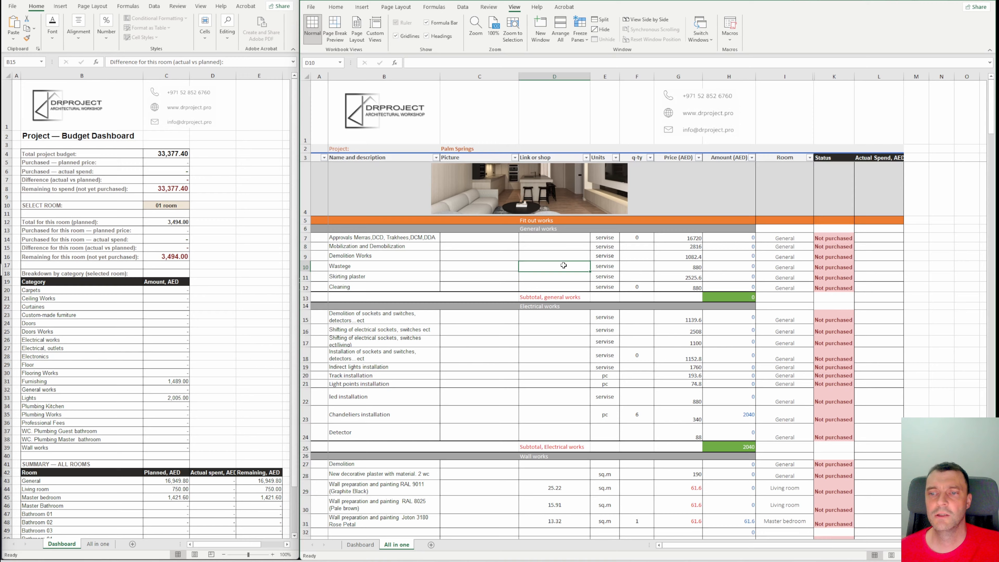
# - Examine the fit-out works on the All in one sheet, from General works through Doors Works to the fit-out subtotal's formula
pyautogui.click(537, 265)
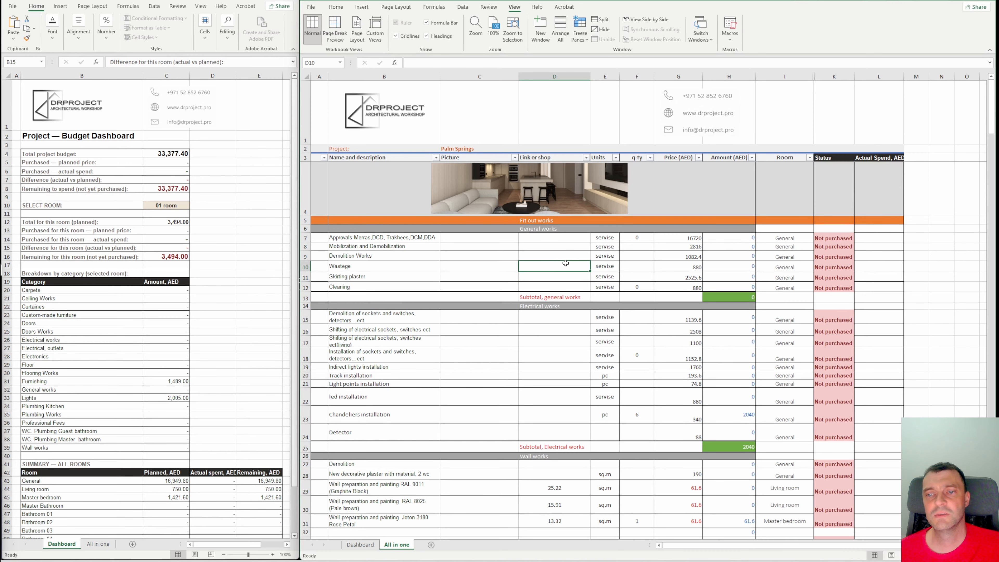
pyautogui.scroll(-7, 537, 264)
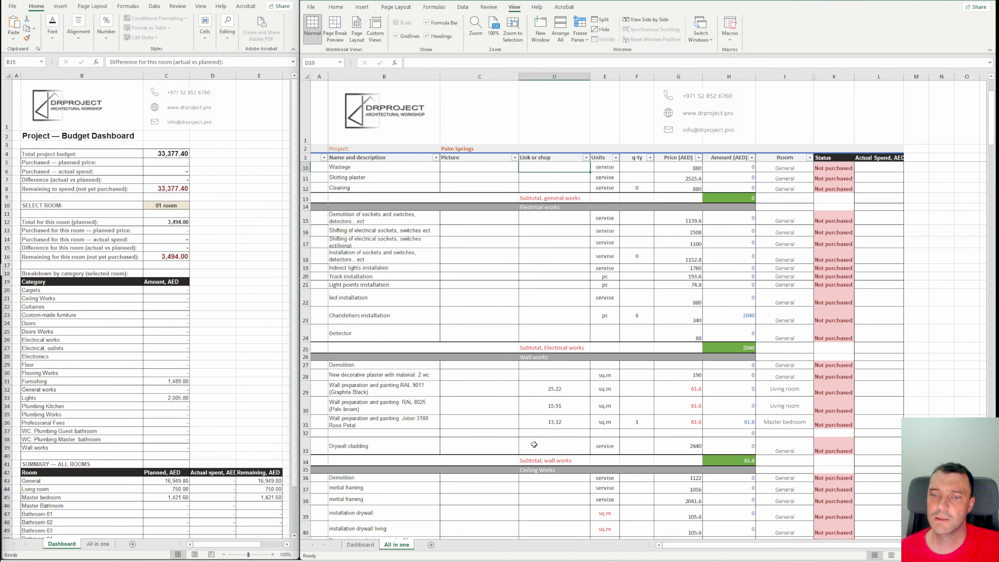
pyautogui.scroll(-11, 546, 410)
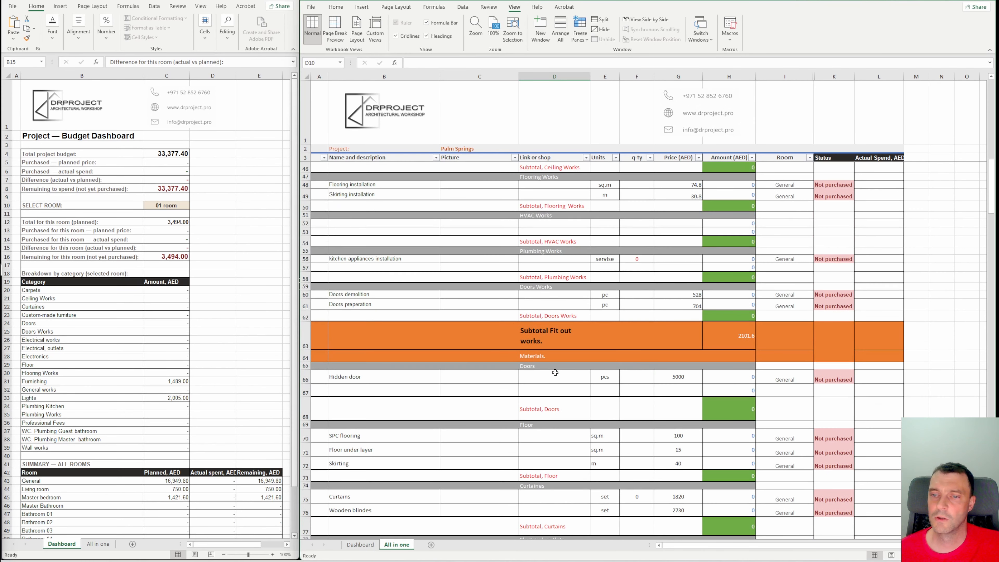
pyautogui.scroll(15, 543, 303)
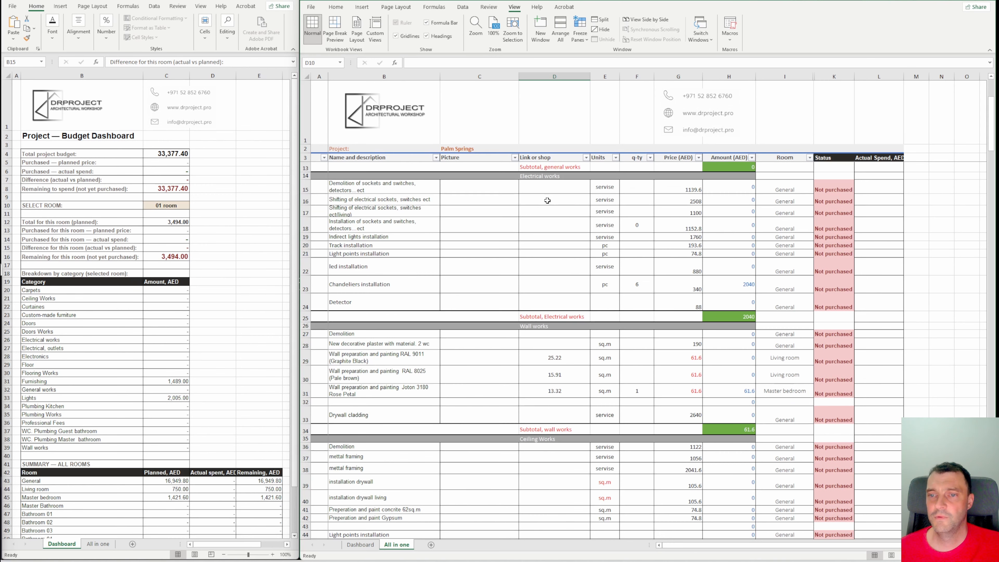
pyautogui.scroll(3, 543, 283)
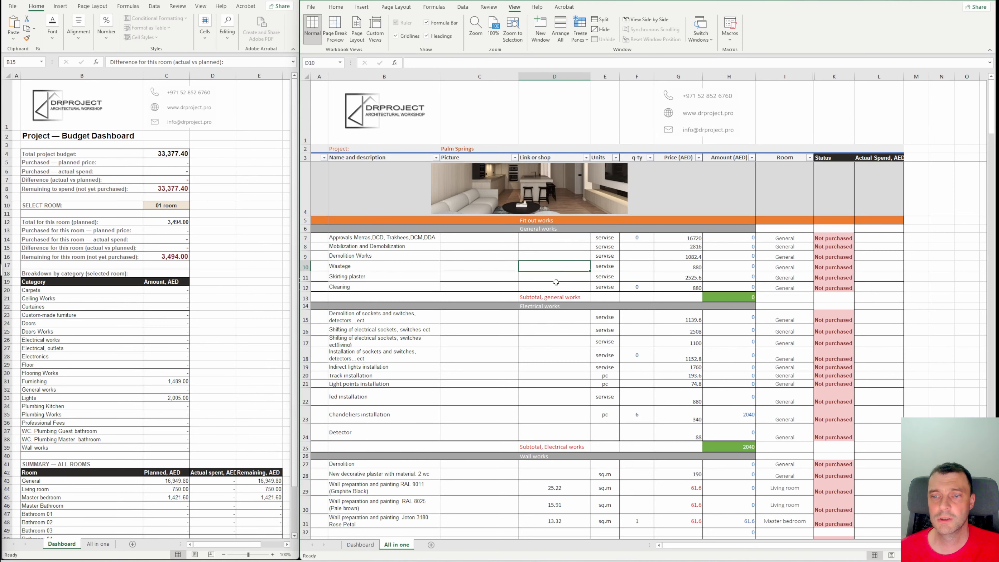
pyautogui.scroll(-2, 557, 280)
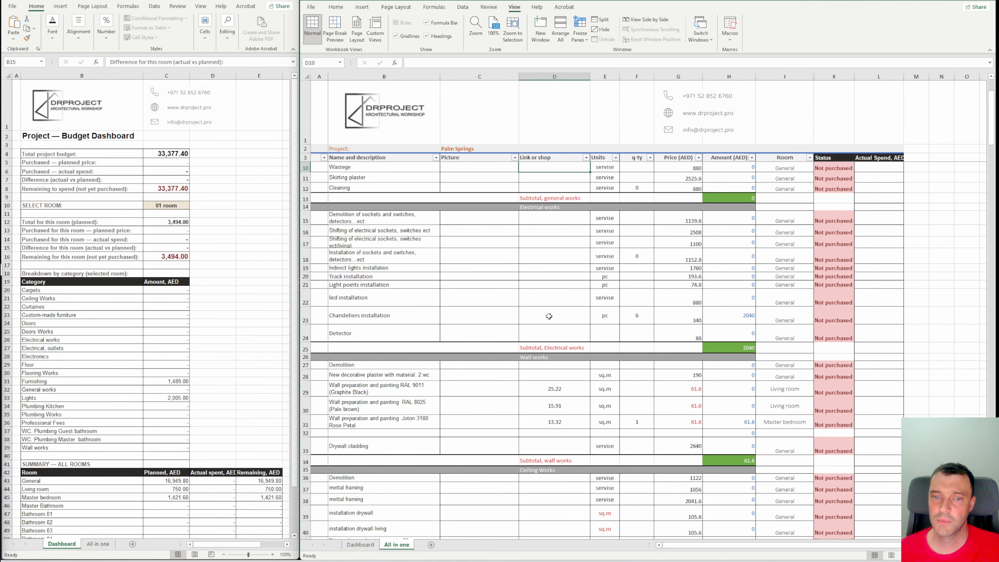
pyautogui.scroll(-2, 553, 299)
pyautogui.scroll(-3, 548, 268)
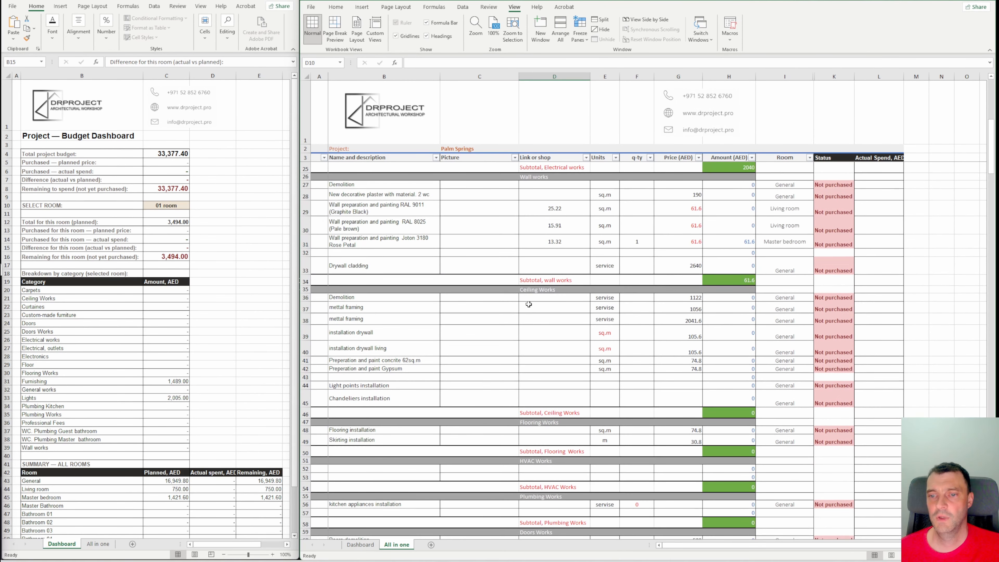
pyautogui.scroll(-3, 539, 303)
pyautogui.scroll(-2, 547, 324)
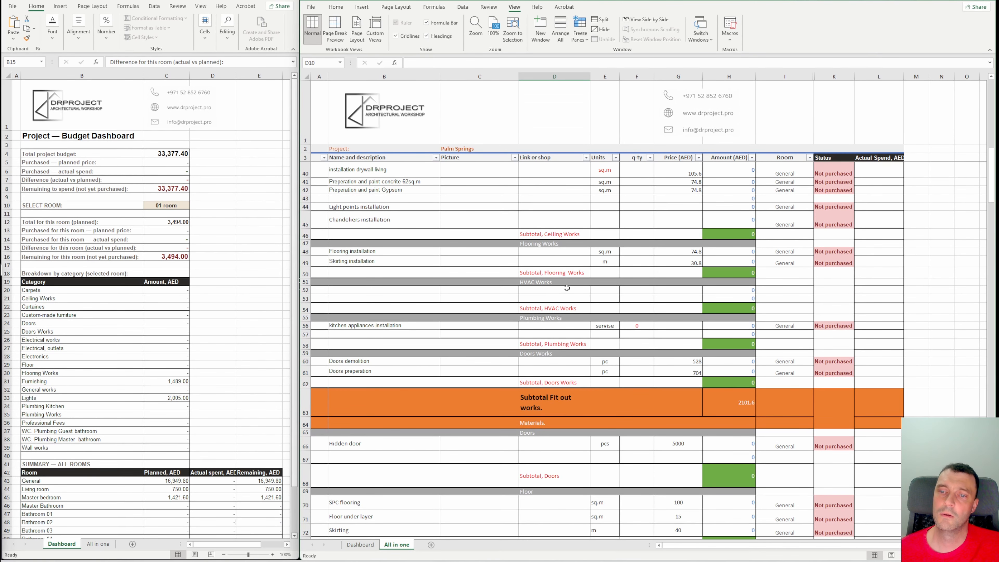
pyautogui.scroll(-2, 567, 288)
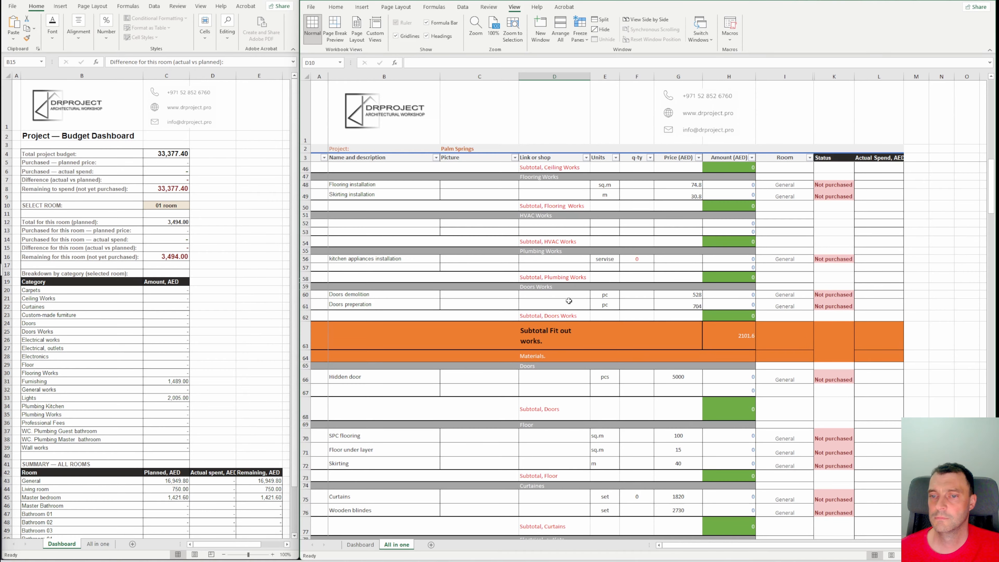
pyautogui.scroll(-2, 568, 293)
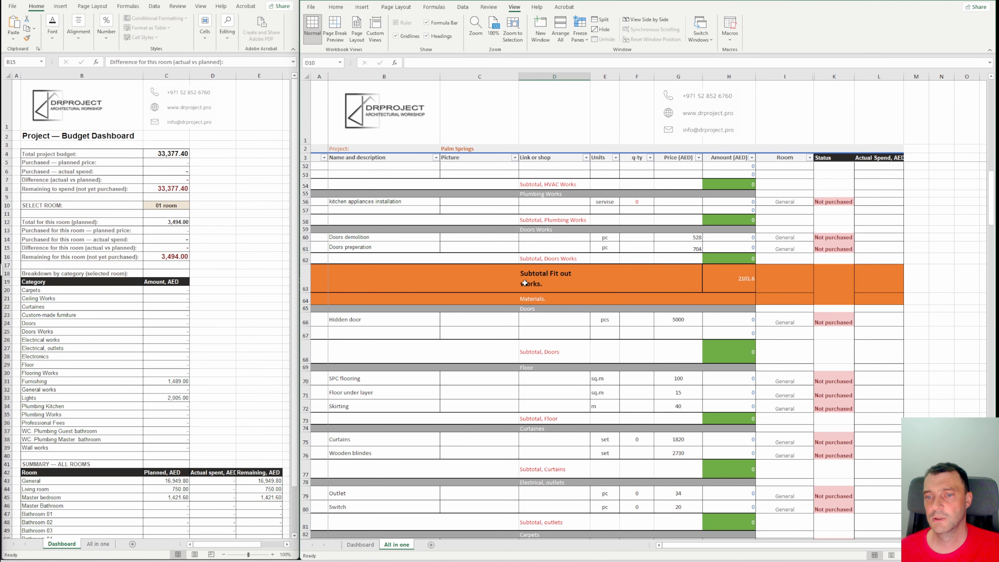
pyautogui.click(722, 280)
pyautogui.scroll(2, 729, 279)
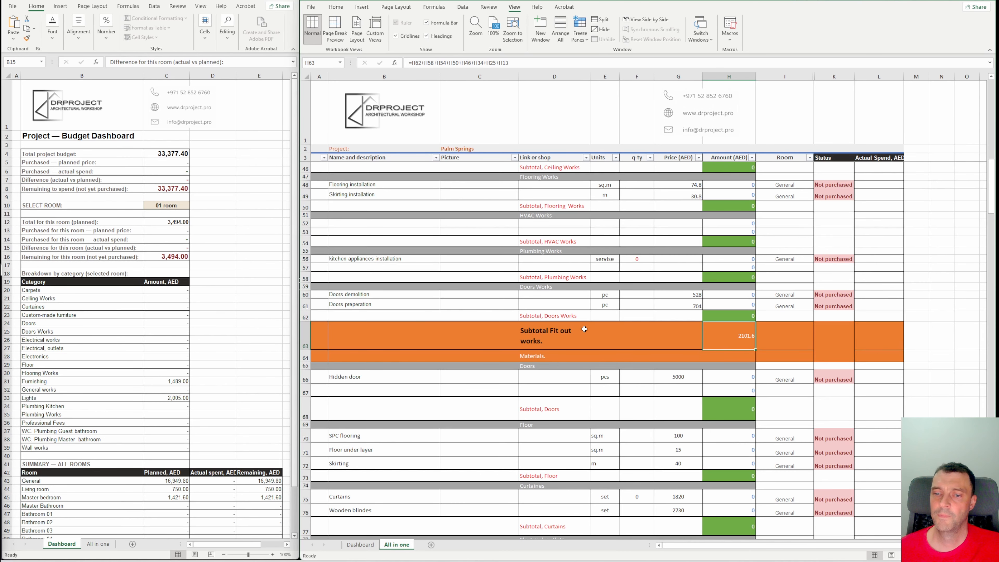
# - Examine the Materials part of the All in one sheet, including the SPC flooring and Floor under layer items
pyautogui.scroll(-4, 585, 330)
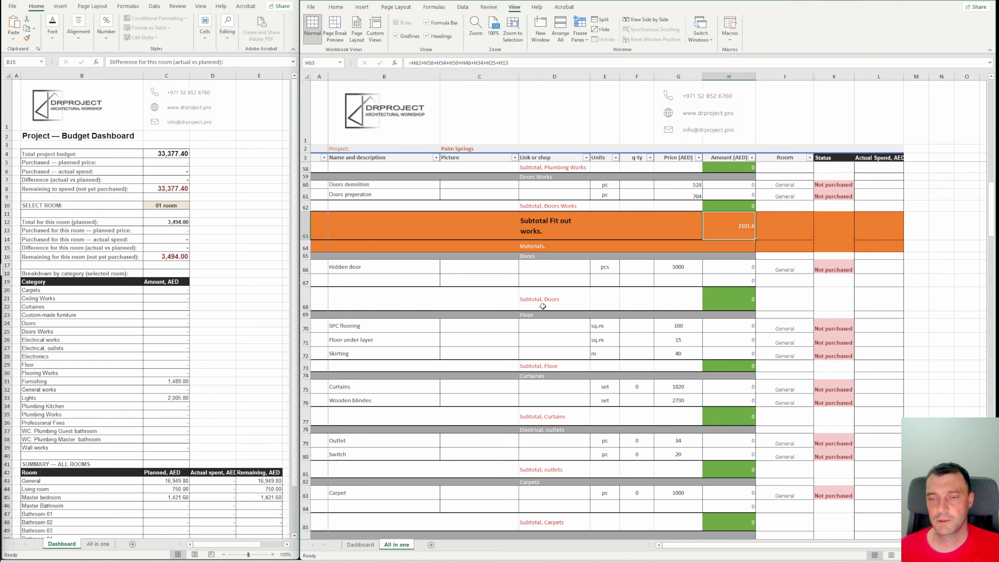
pyautogui.scroll(-3, 543, 307)
pyautogui.click(546, 213)
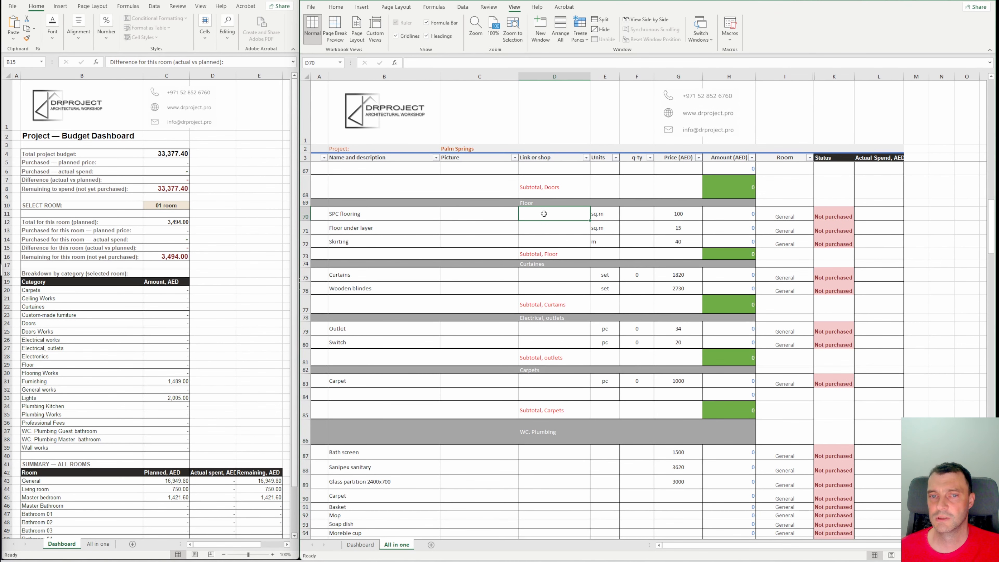
pyautogui.click(365, 230)
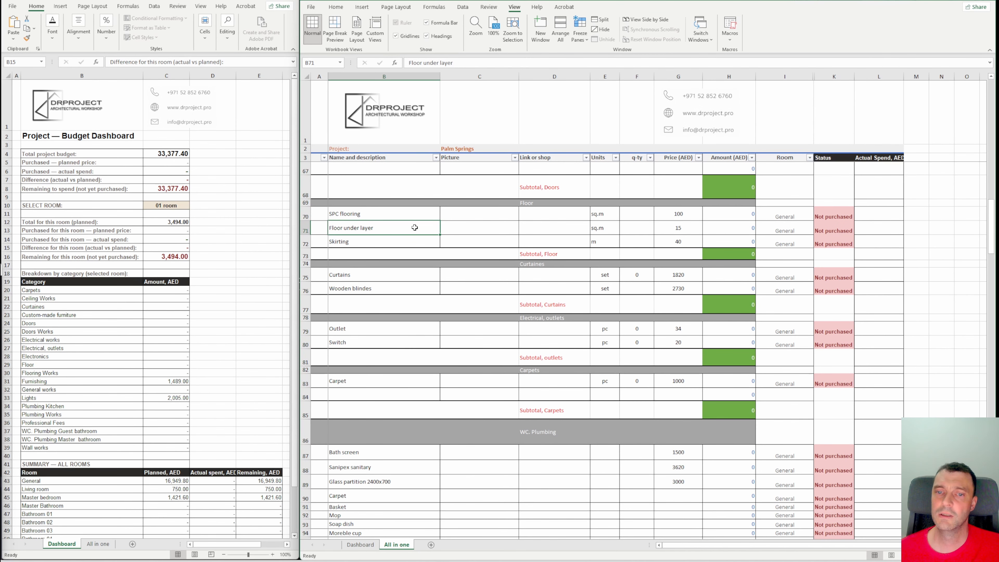
# - Examine the Furnishing and Custom-made furniture sections of the All in one sheet, then the Interior design, Project management and Procurement management rows
pyautogui.scroll(-20, 546, 312)
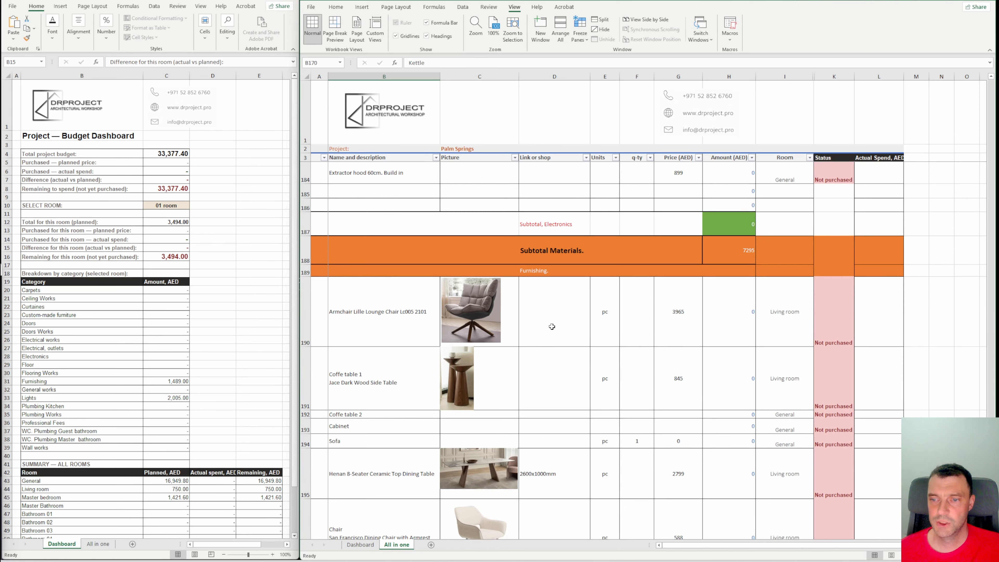
pyautogui.scroll(-2, 543, 323)
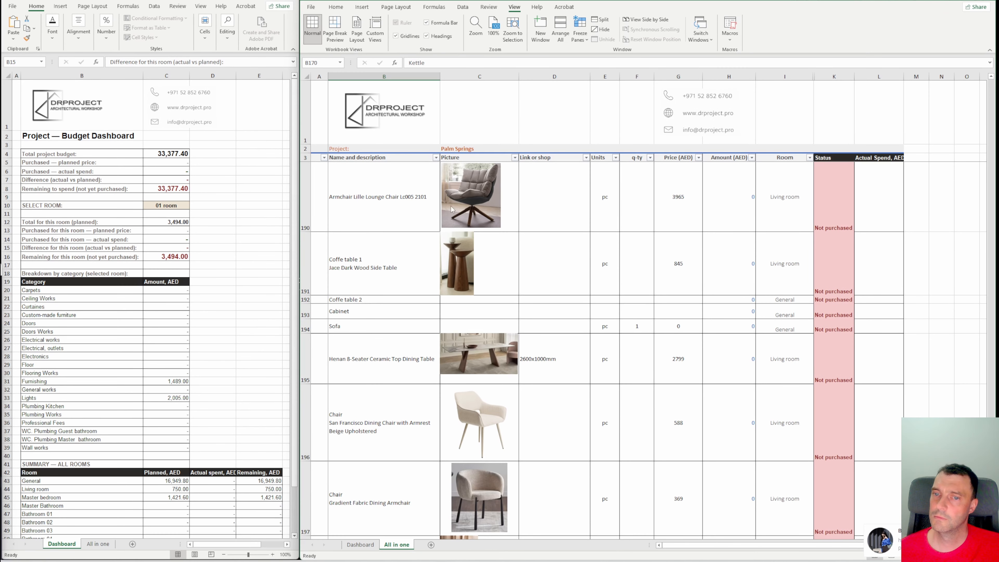
pyautogui.scroll(-3, 556, 323)
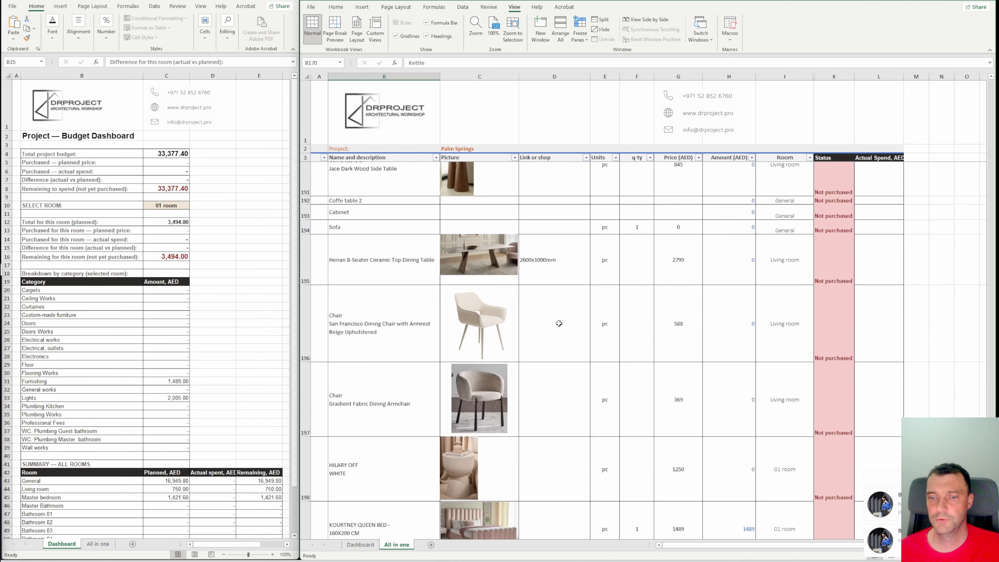
pyautogui.scroll(-5, 551, 299)
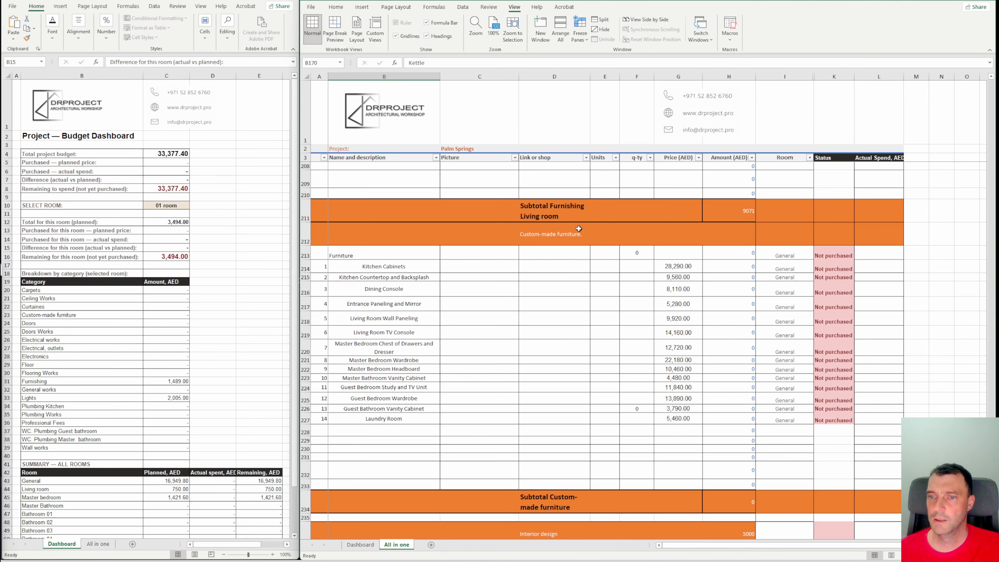
pyautogui.click(543, 239)
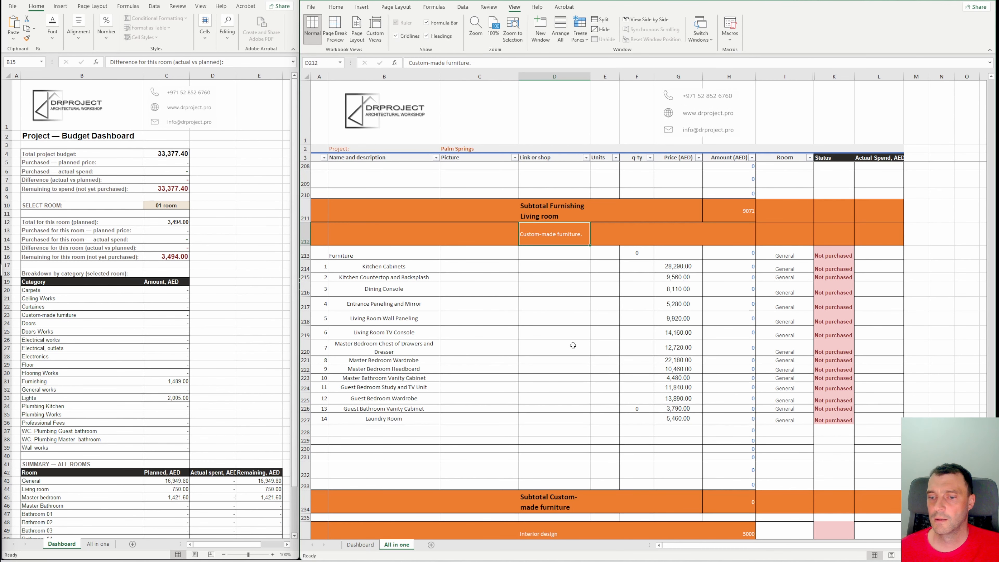
pyautogui.scroll(-4, 573, 345)
pyautogui.click(535, 358)
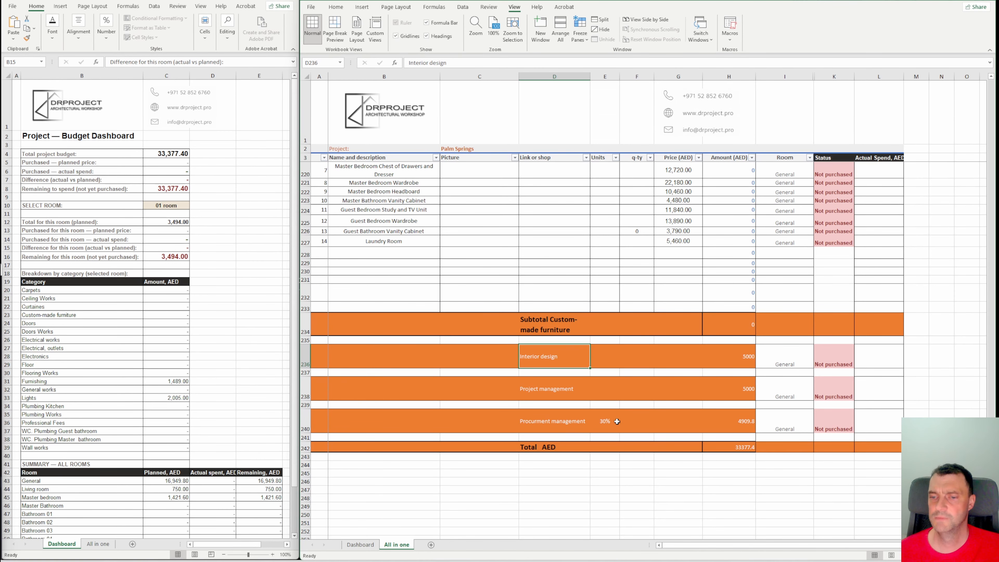
pyautogui.click(597, 420)
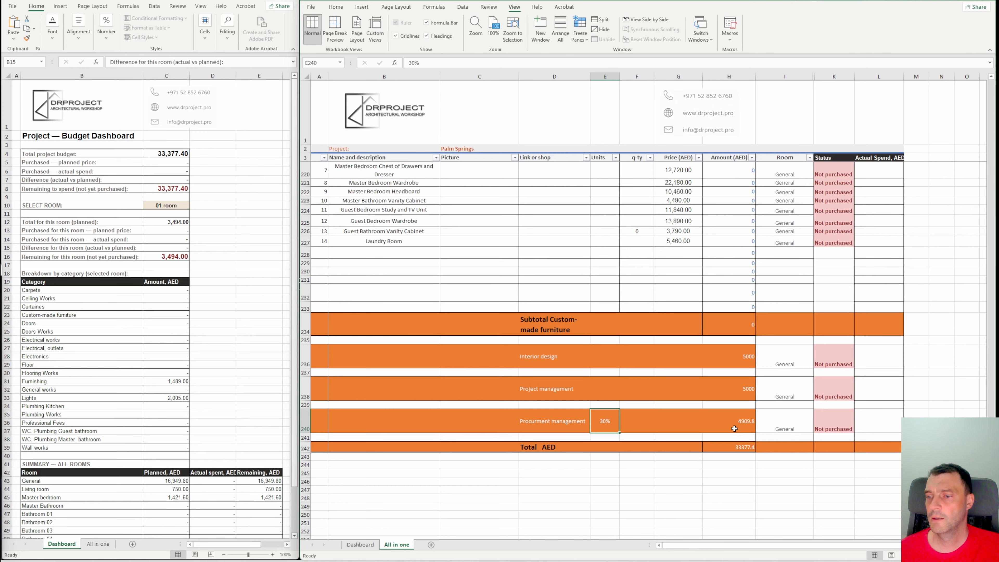
# - Assign the Spot light 3 Ray item in the All in one list to 03 room
pyautogui.scroll(20, 556, 419)
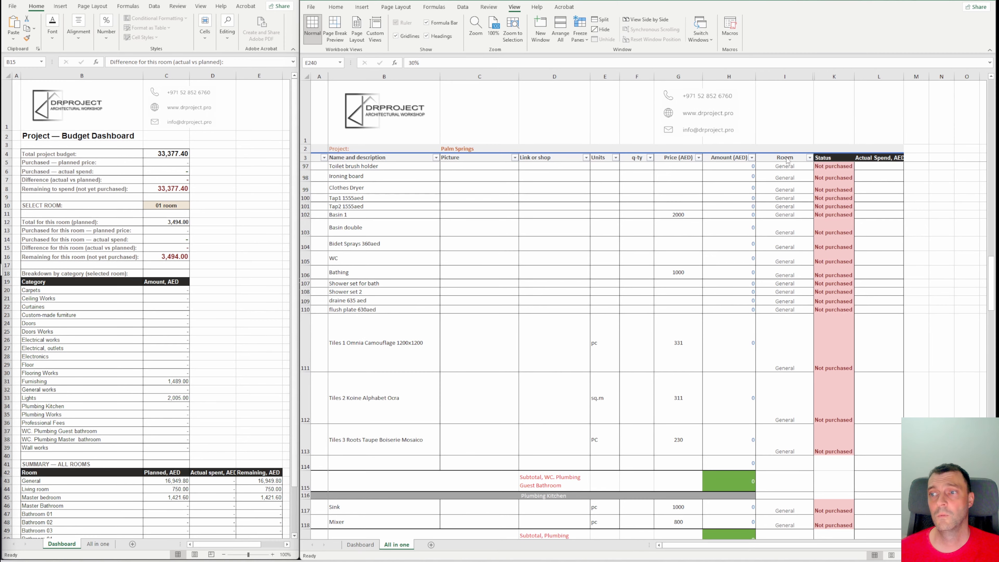
pyautogui.scroll(5, 779, 218)
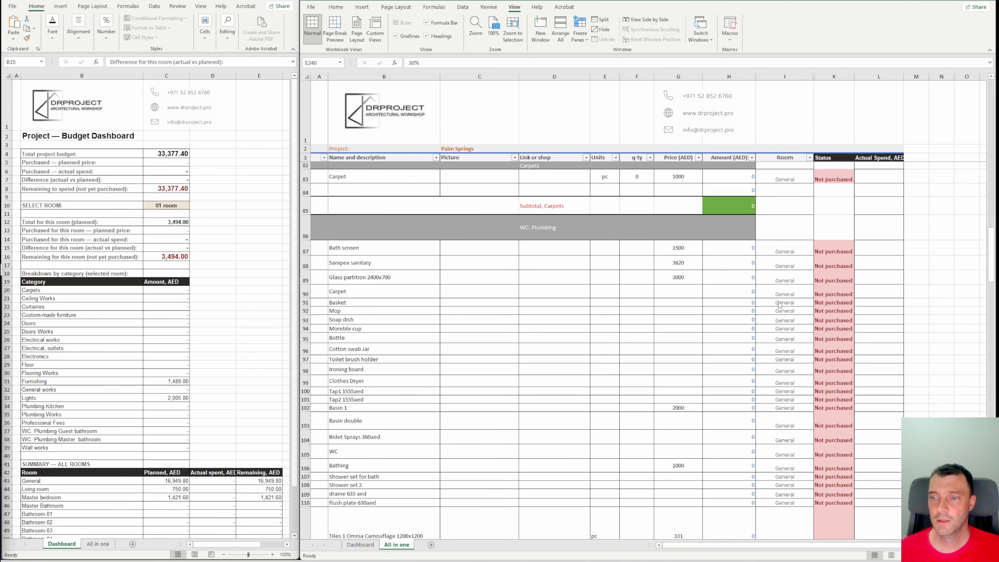
pyautogui.scroll(-12, 780, 305)
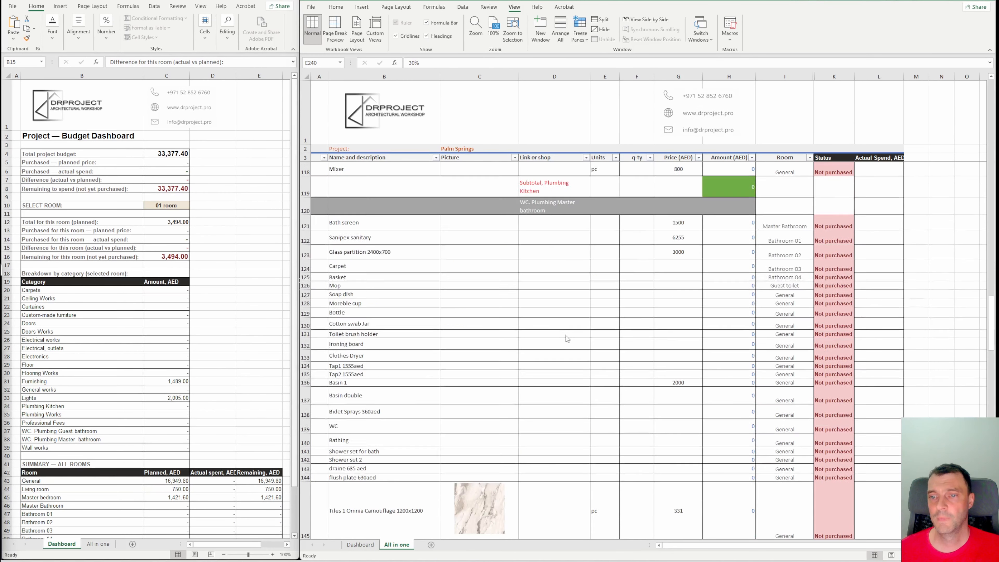
pyautogui.scroll(-12, 566, 339)
pyautogui.scroll(2, 565, 338)
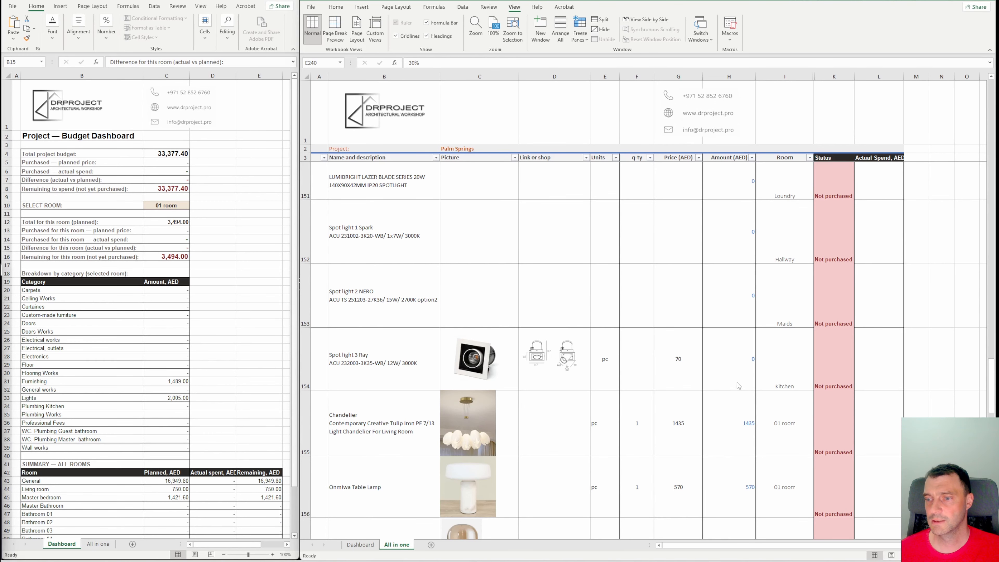
pyautogui.click(785, 363)
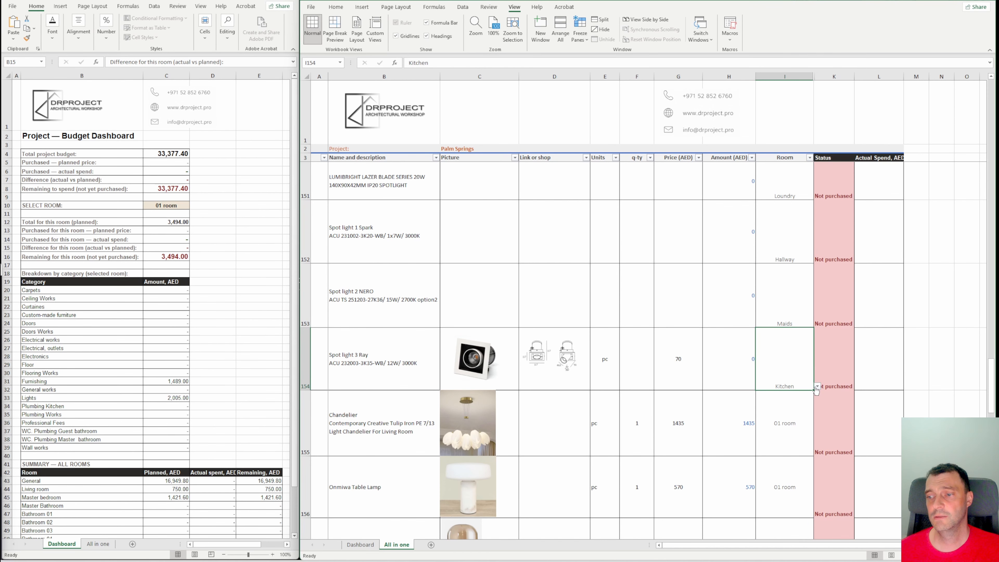
pyautogui.click(818, 387)
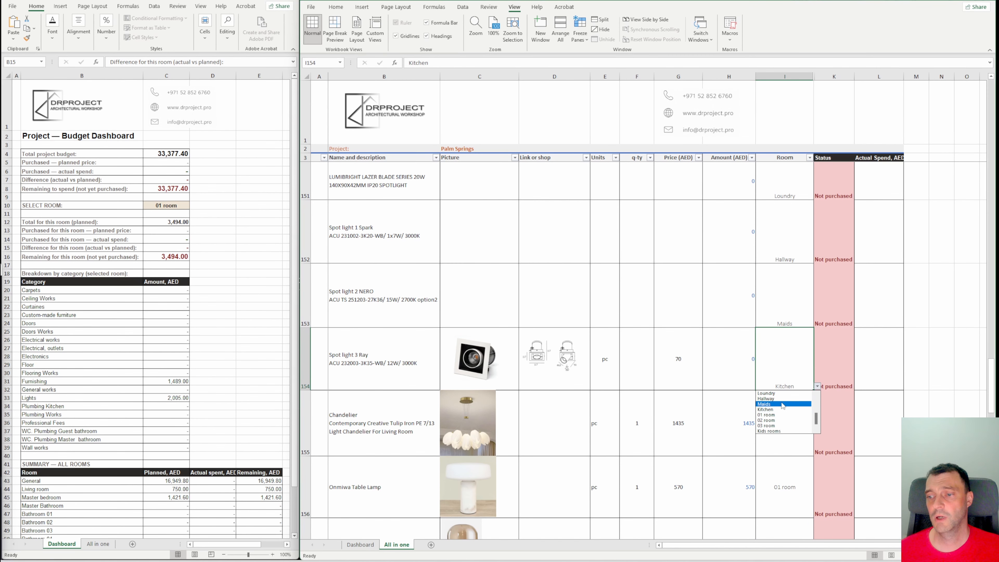
pyautogui.click(767, 427)
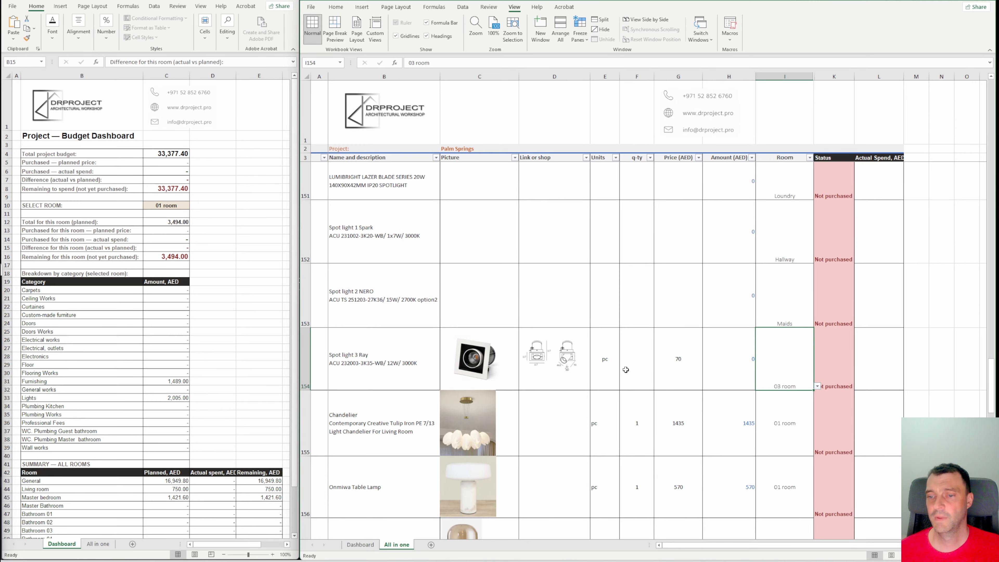
# - Set the Spot light 3 Ray quantity to 1 and check the room assignments of the spotlight and the Chandelier
pyautogui.click(643, 373)
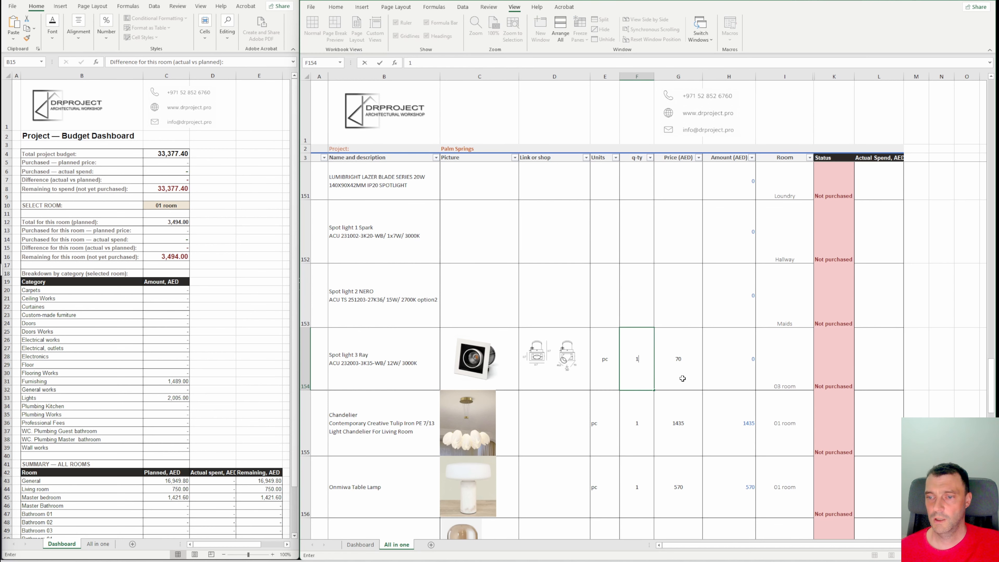
pyautogui.write('1')
pyautogui.hotkey('ctrl', 'Return')
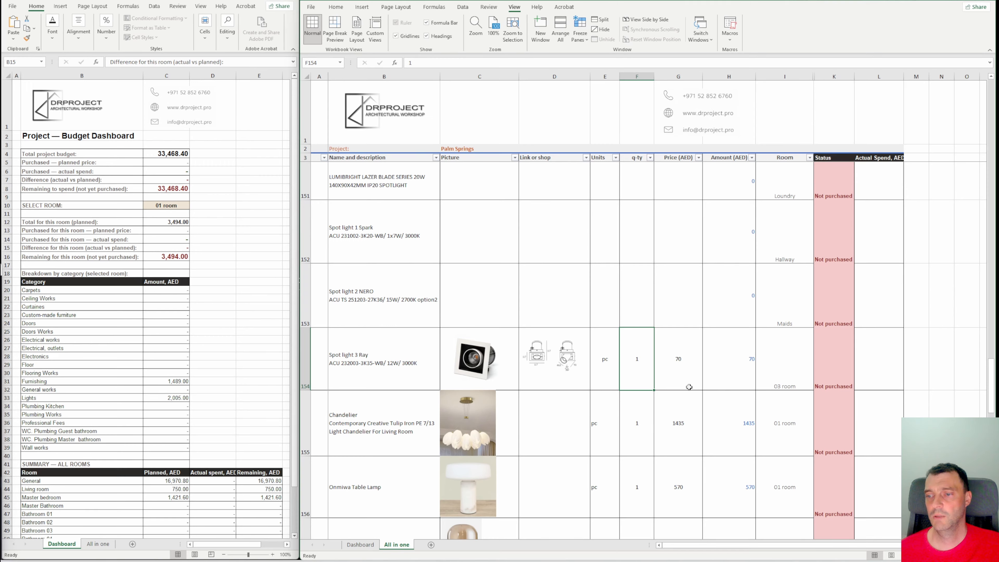
pyautogui.click(792, 383)
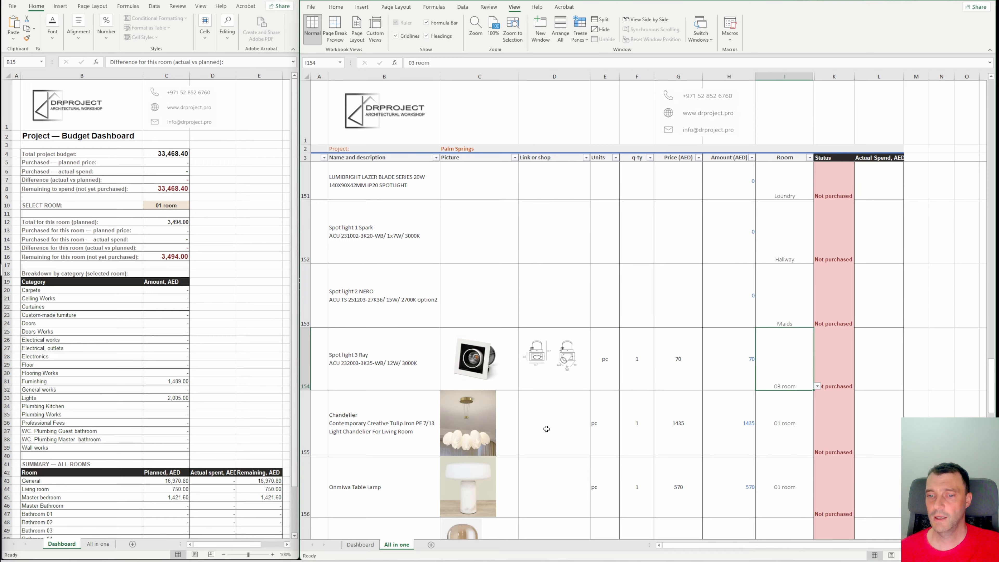
pyautogui.click(797, 440)
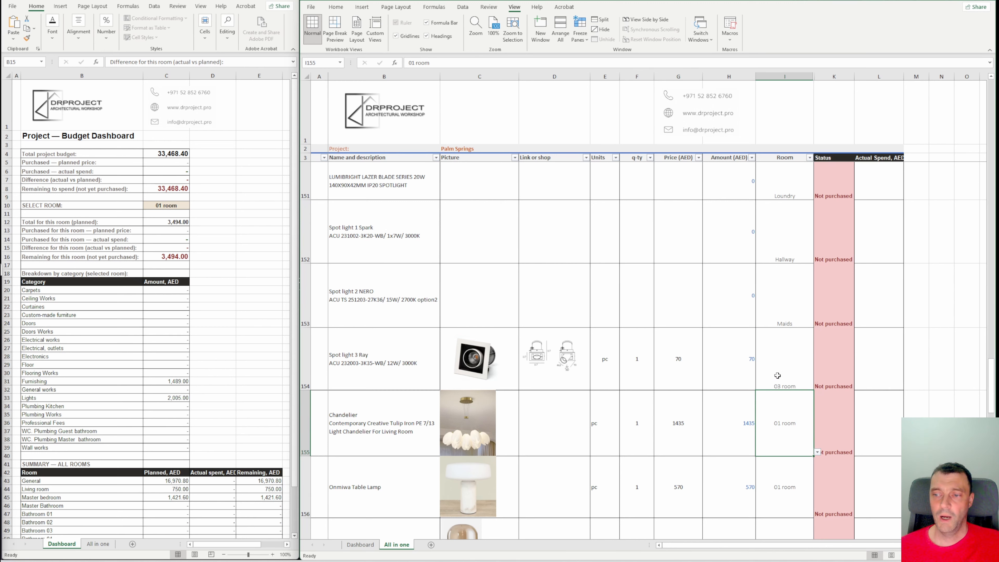
# - Set the dashboard's selected room to 03 room and inspect its Furnishing category and Lights amount
pyautogui.click(170, 211)
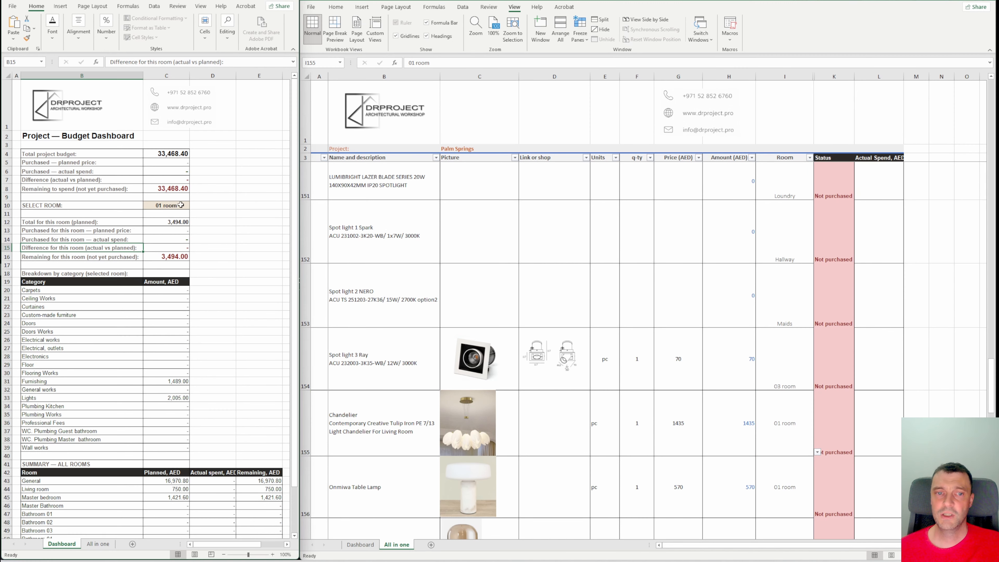
pyautogui.click(171, 208)
pyautogui.click(194, 205)
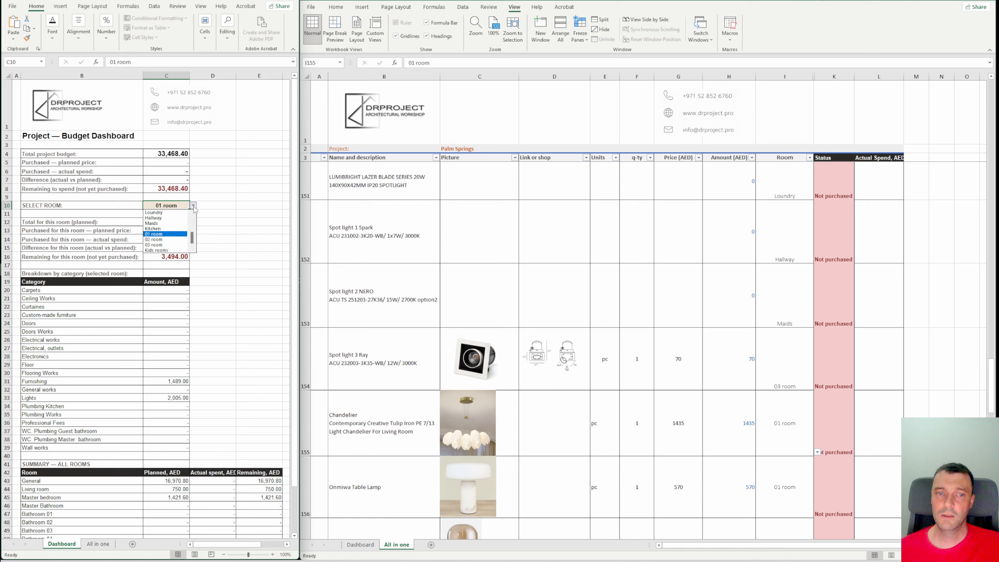
pyautogui.click(169, 245)
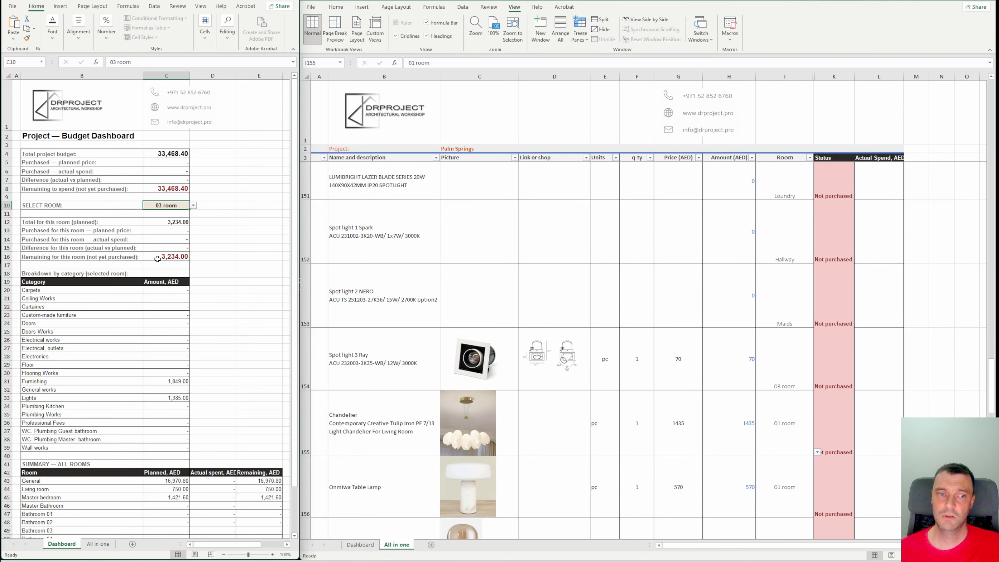
pyautogui.click(79, 381)
pyautogui.click(159, 398)
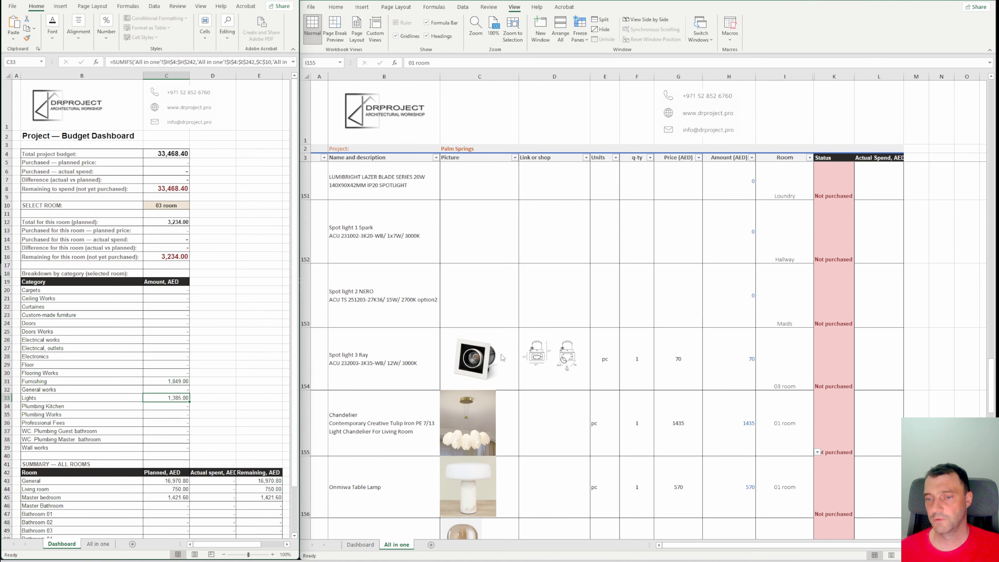
# - Set the Chandelier's status in the All in one list to Purchased
pyautogui.click(834, 435)
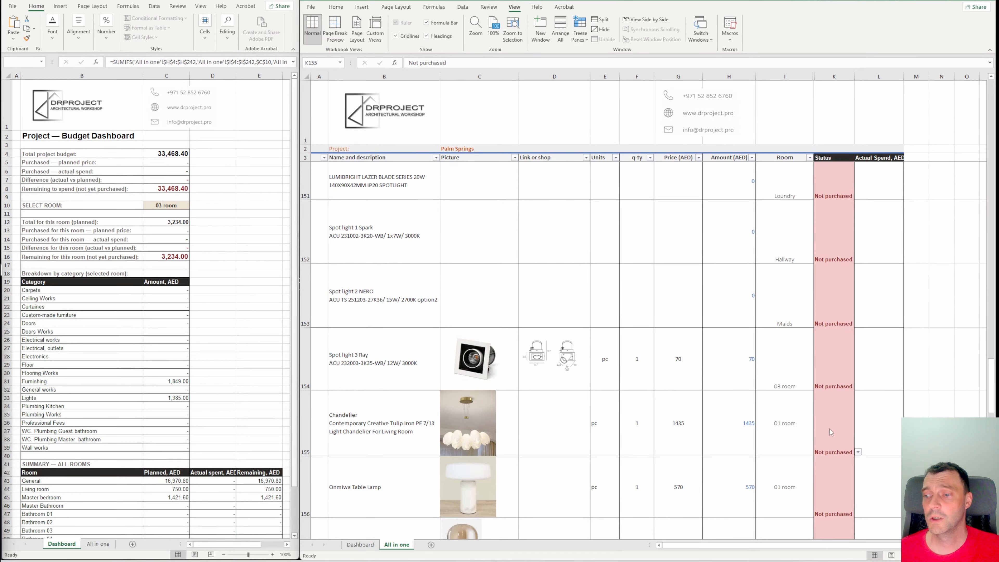
pyautogui.click(858, 452)
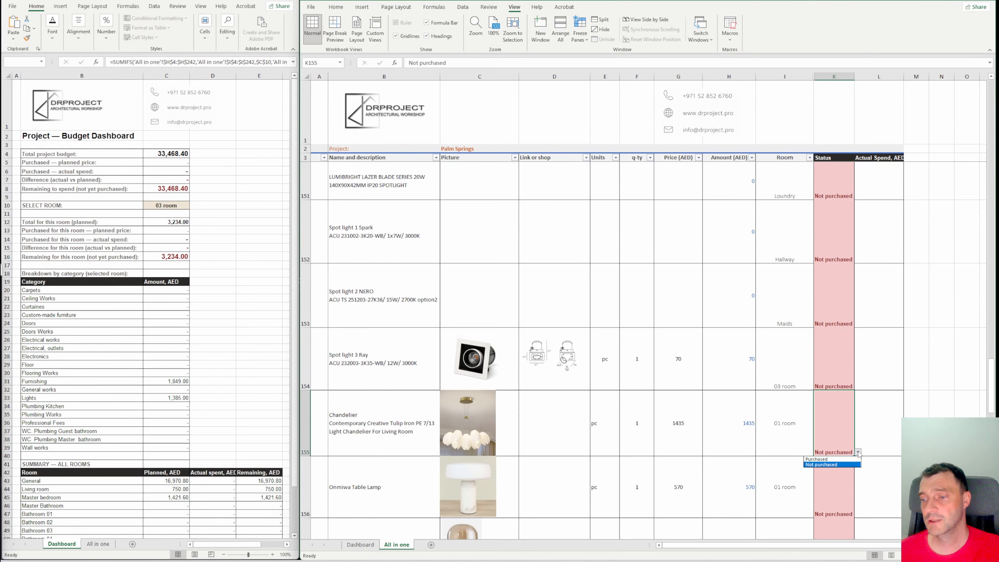
pyautogui.click(825, 460)
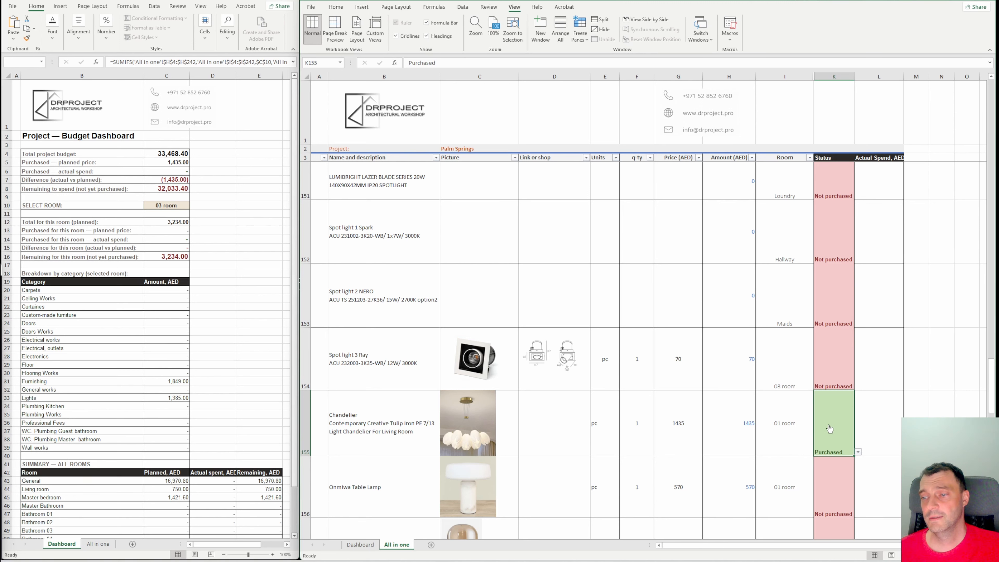
# - Enter 1200 as the Chandelier's actual spend and check it against the item's planned amount and room
pyautogui.click(867, 158)
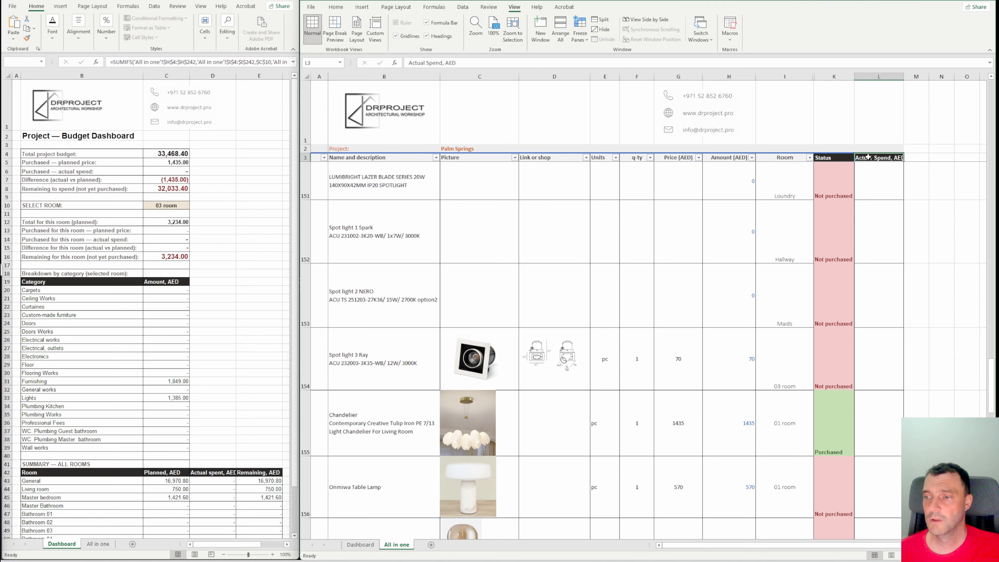
pyautogui.click(741, 426)
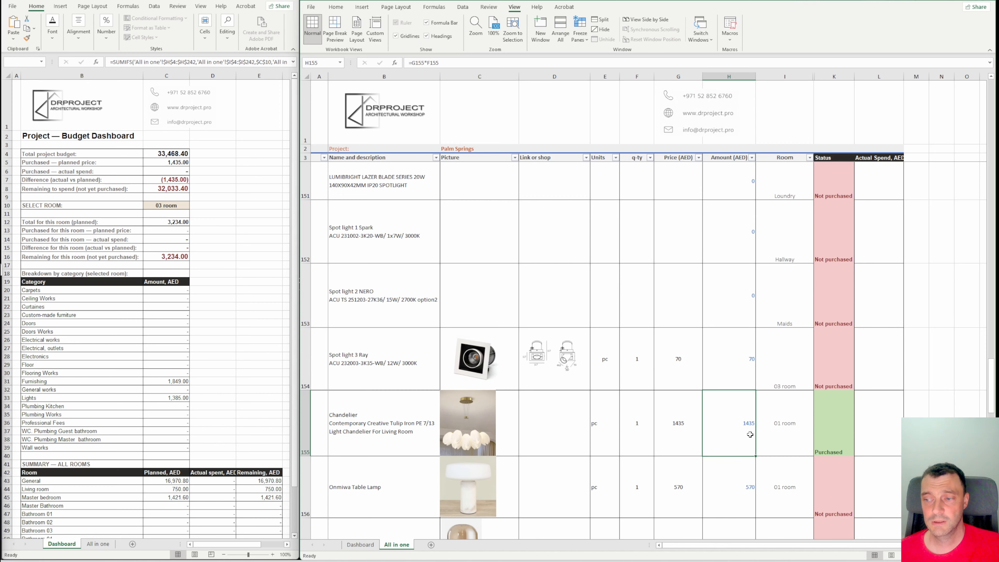
pyautogui.click(880, 430)
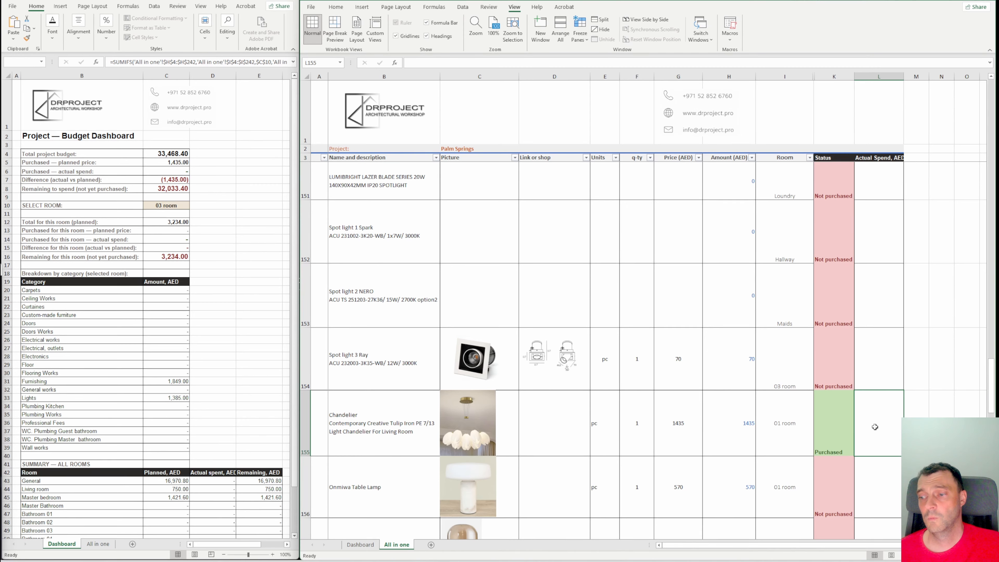
pyautogui.write('1200')
pyautogui.press('Return')
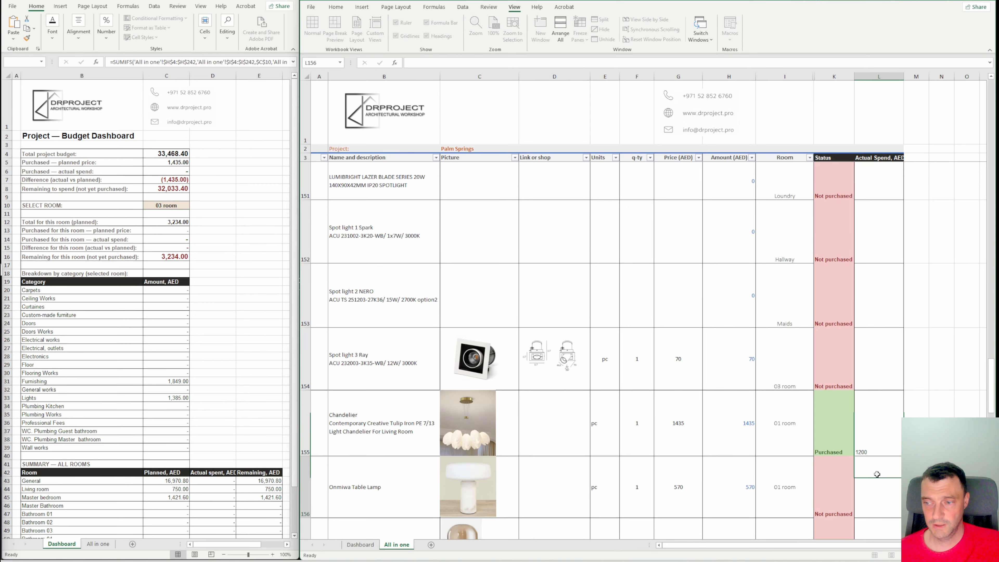
pyautogui.click(785, 437)
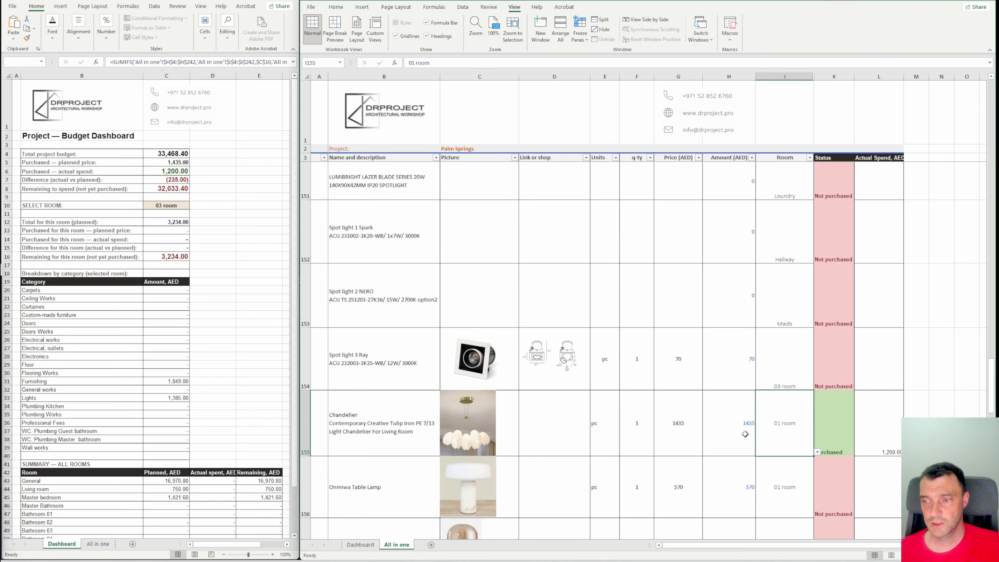
pyautogui.click(866, 441)
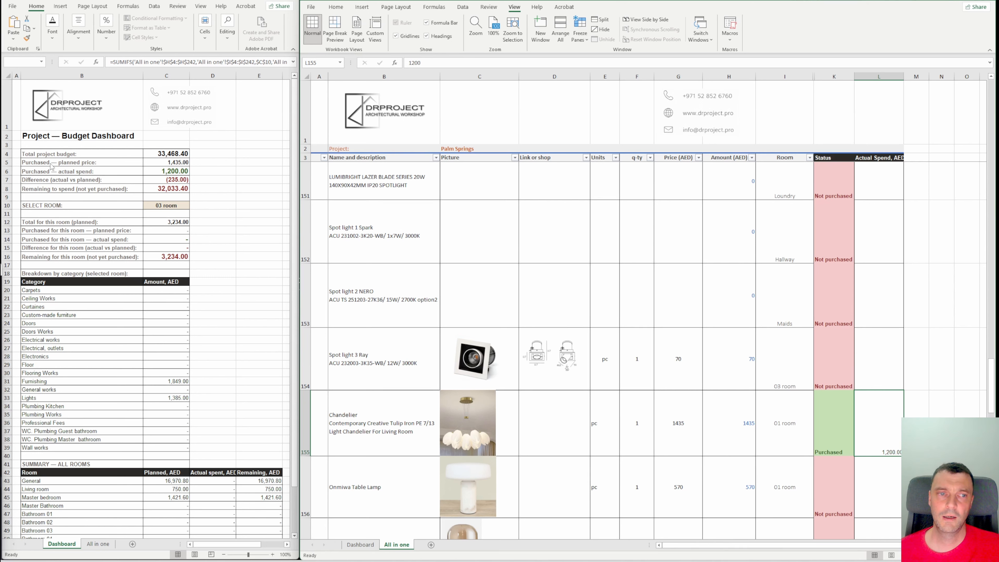
# - Inspect the project's purchased planned price and actual spend on the dashboard, then set the selected room to 01 room
pyautogui.click(170, 162)
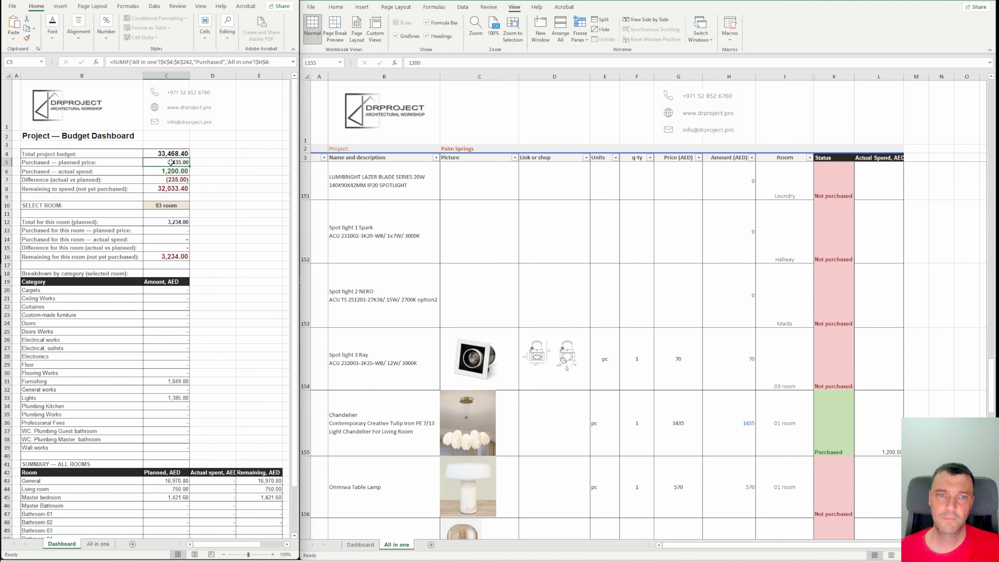
pyautogui.click(155, 172)
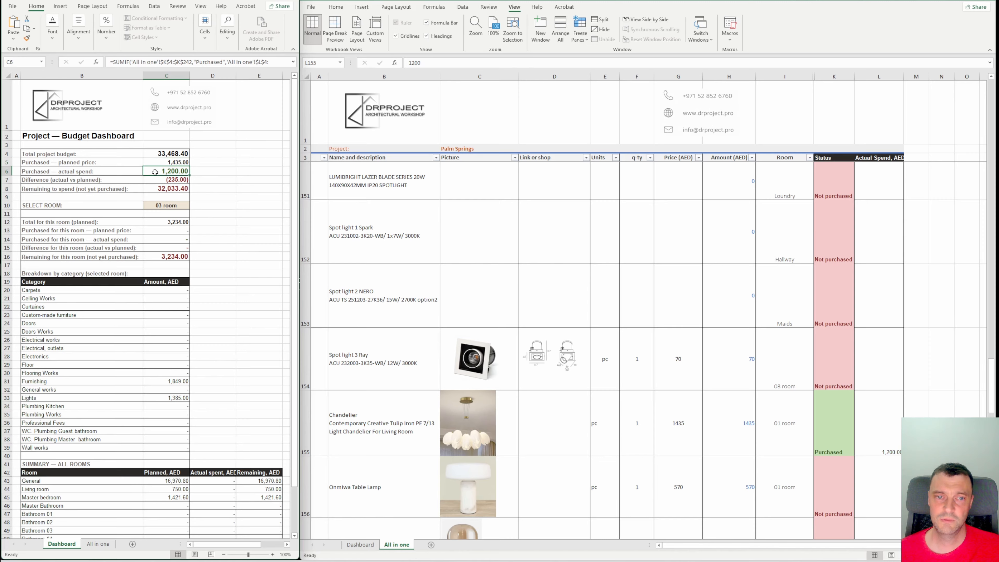
pyautogui.click(178, 206)
pyautogui.click(194, 205)
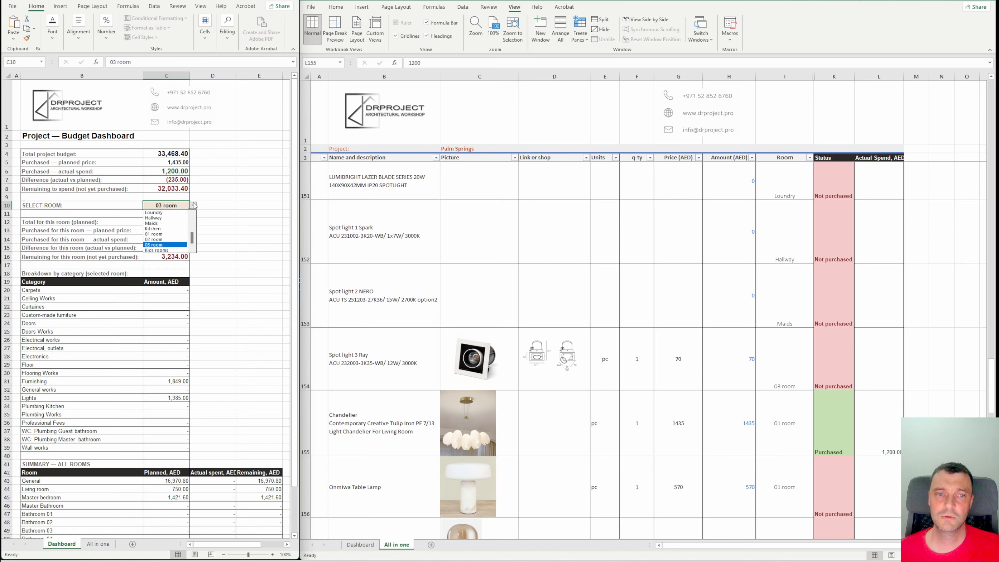
pyautogui.click(156, 234)
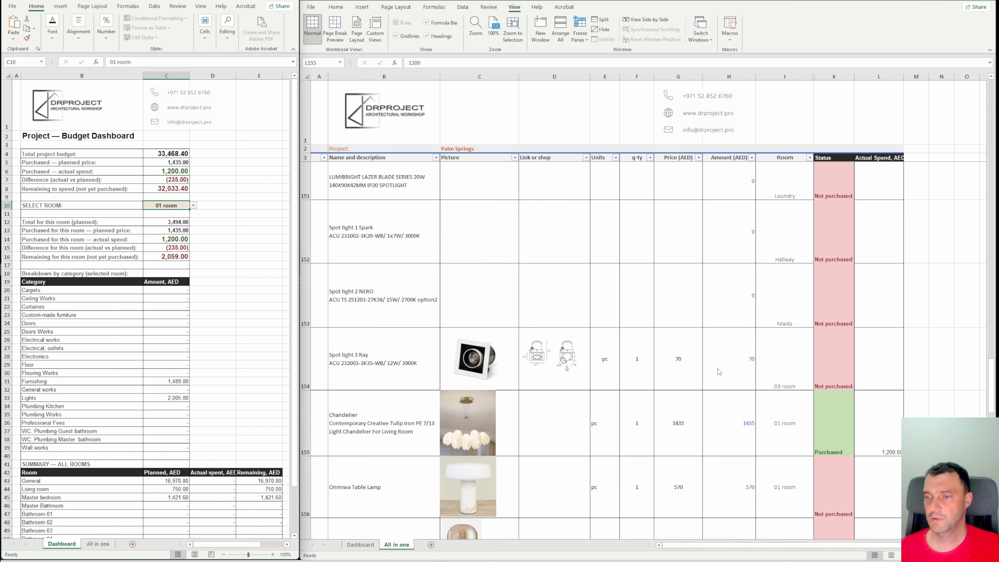
# - Mark Spot light 3 Ray as Purchased in the All in one list and enter 1000 as its actual spend
pyautogui.click(838, 374)
pyautogui.click(838, 375)
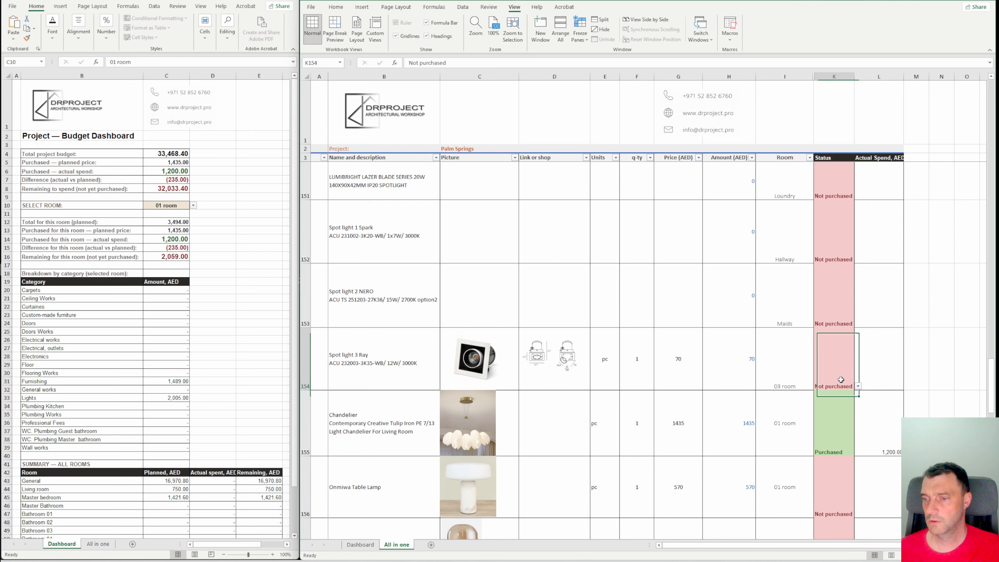
pyautogui.click(858, 386)
pyautogui.click(845, 393)
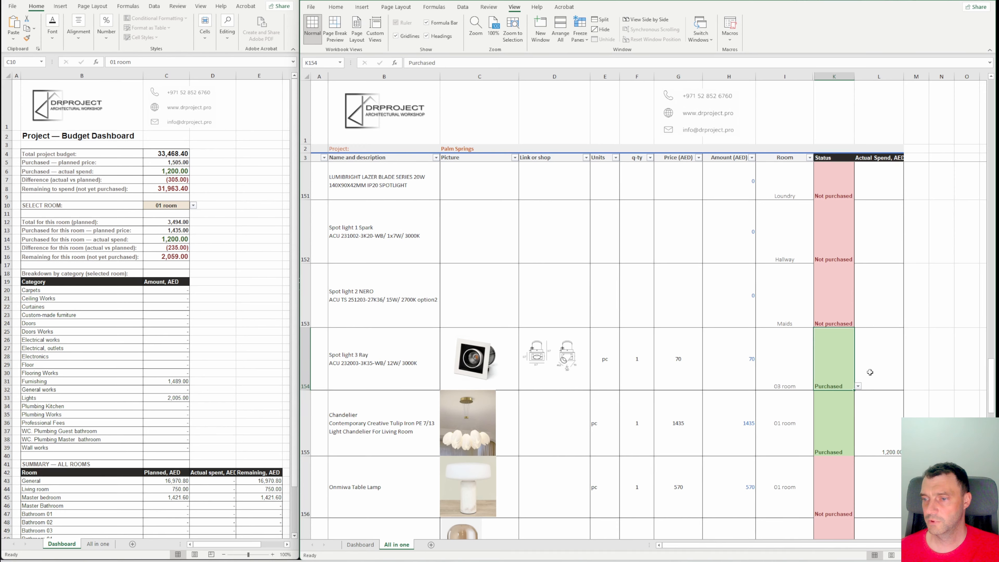
pyautogui.click(870, 371)
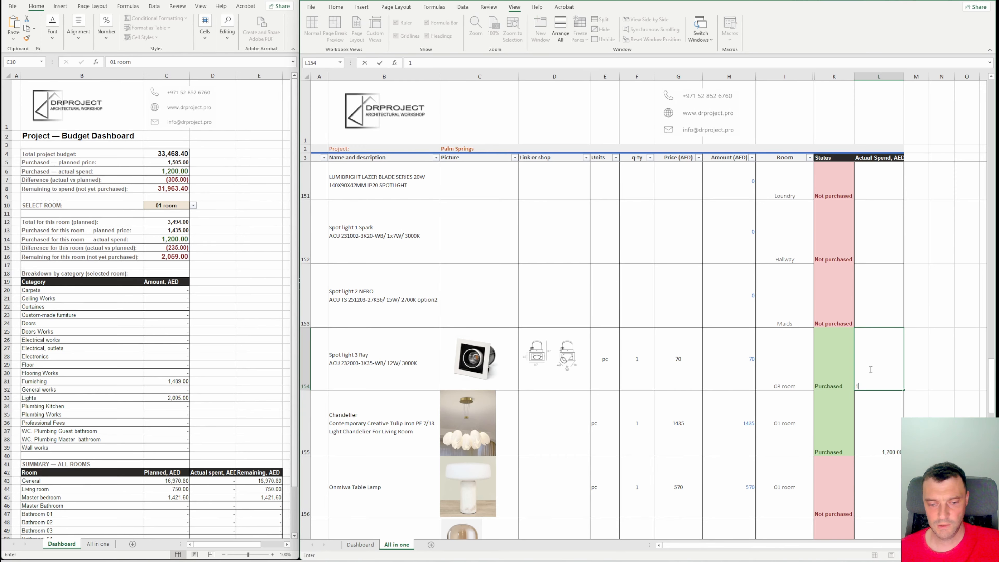
pyautogui.write('1000')
pyautogui.press('Return')
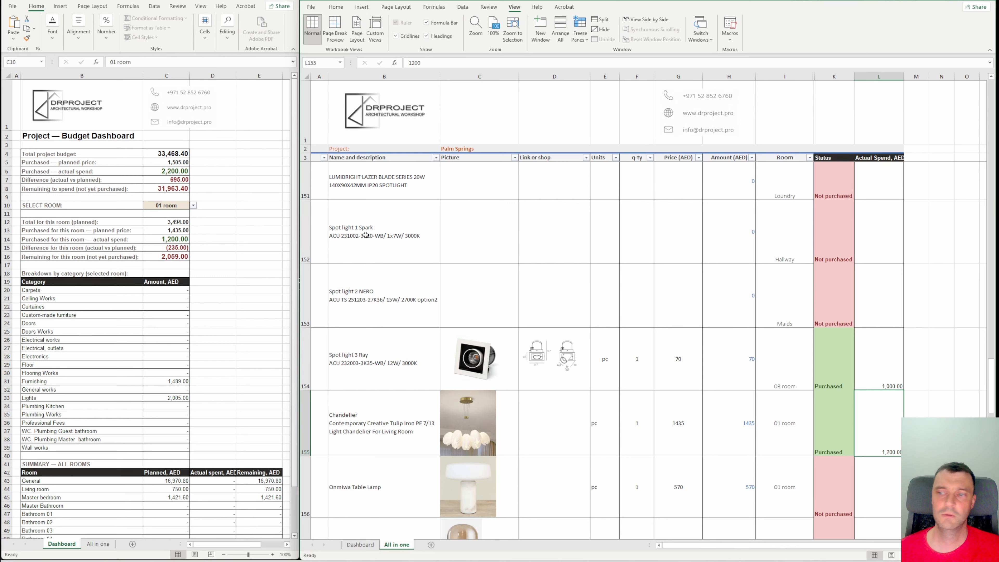
# - Set the dashboard's selected room to 03 room and compare its purchase figures with Spot light 3 Ray's planned amount
pyautogui.click(193, 205)
pyautogui.click(193, 205)
pyautogui.click(157, 243)
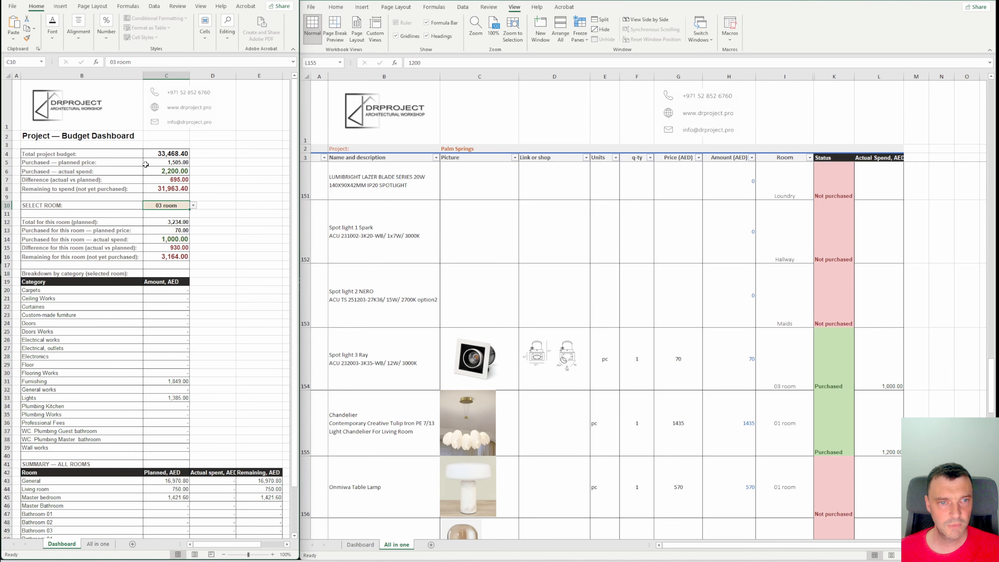
pyautogui.click(729, 359)
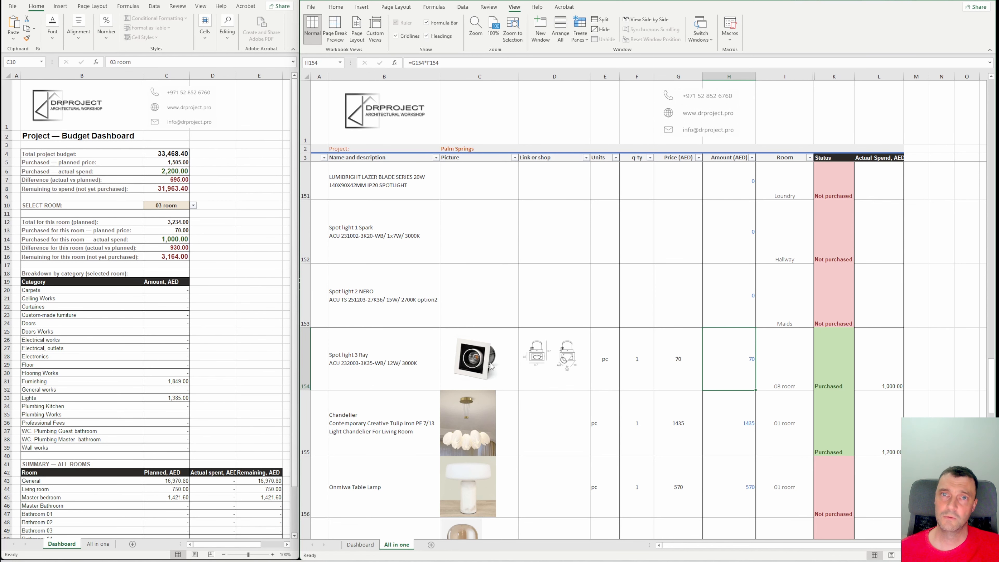
# - Copy the Tiles 1 Omnia Camouflage 1200x1200 row assigned to Bathroom 02 and insert the copy above the draine 635 aed row
pyautogui.scroll(-1, 492, 364)
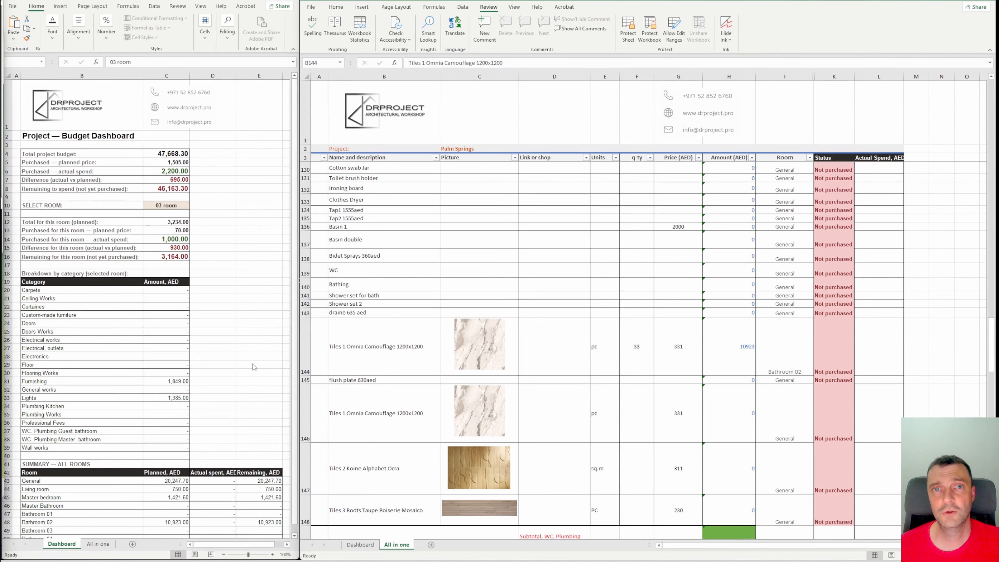
pyautogui.click(322, 345)
pyautogui.moveTo(321, 343); pyautogui.dragTo(807, 349)
pyautogui.click(303, 341)
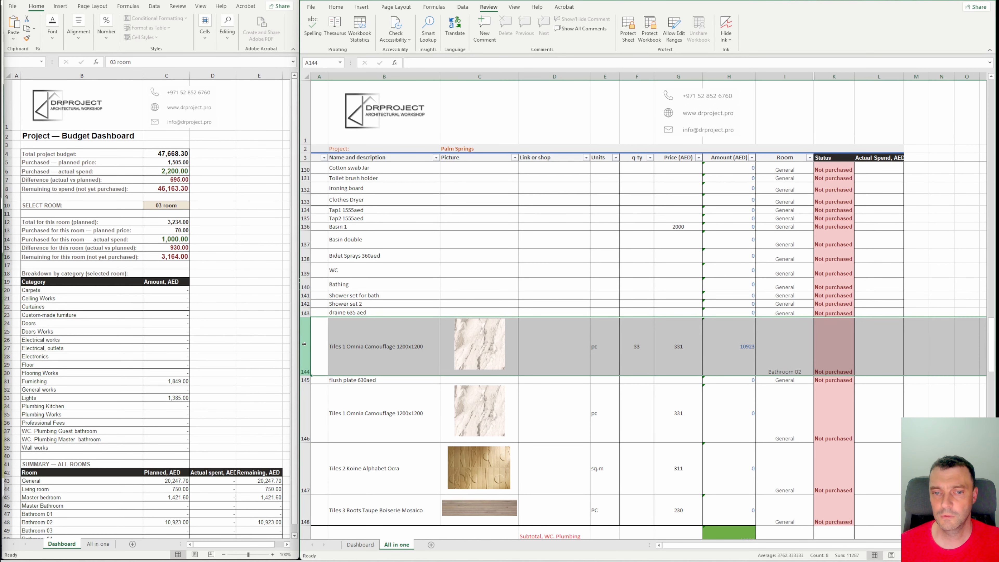
pyautogui.rightClick(307, 346)
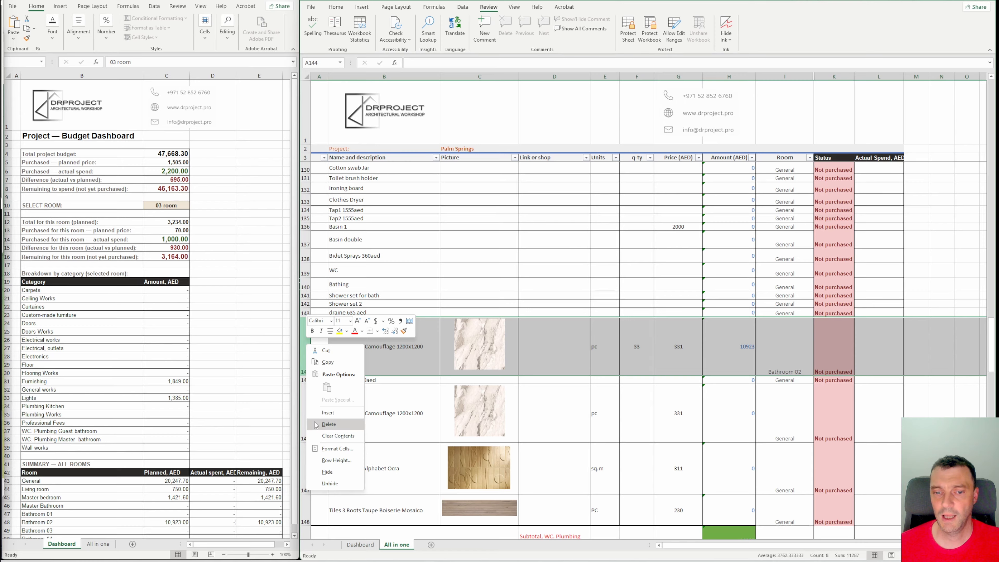
pyautogui.click(327, 362)
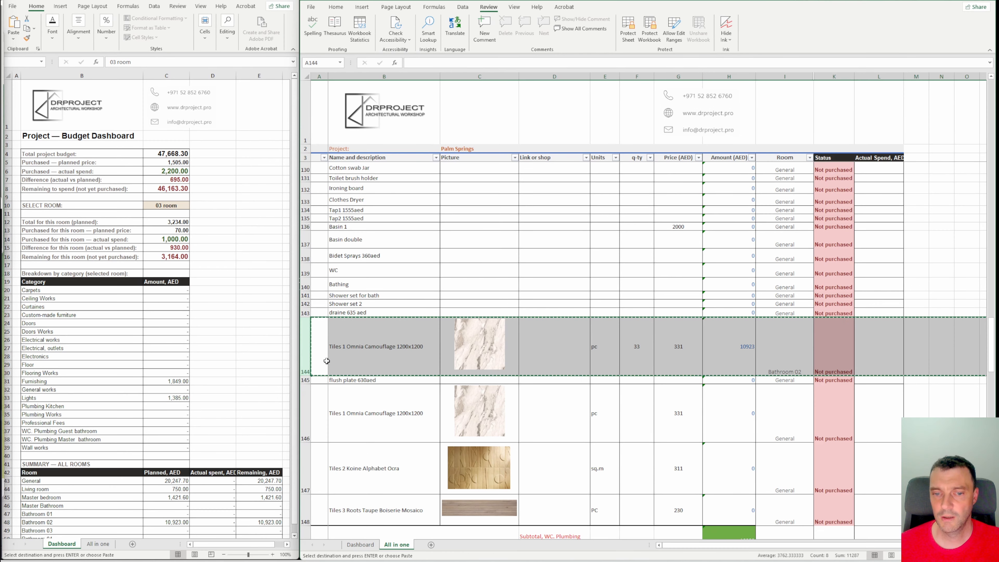
pyautogui.rightClick(305, 313)
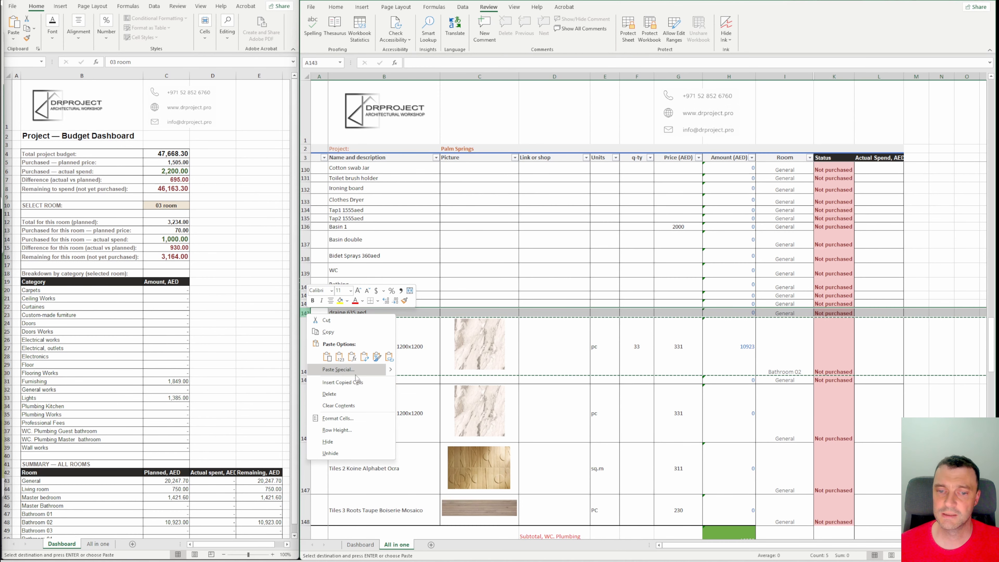
pyautogui.click(330, 383)
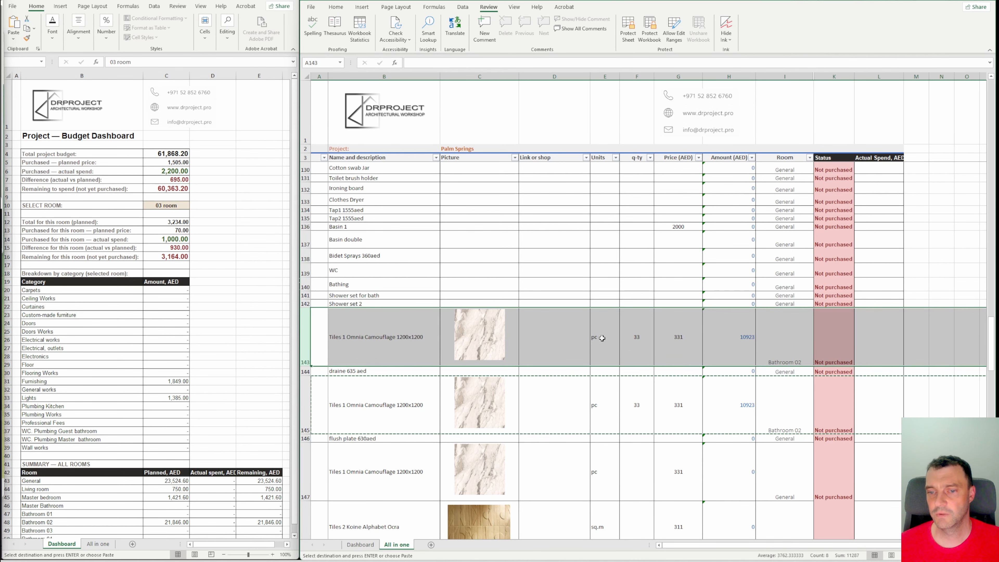
# - Assign the copied Tiles 1 Omnia Camouflage row to 01 room and check the original row's room
pyautogui.click(637, 338)
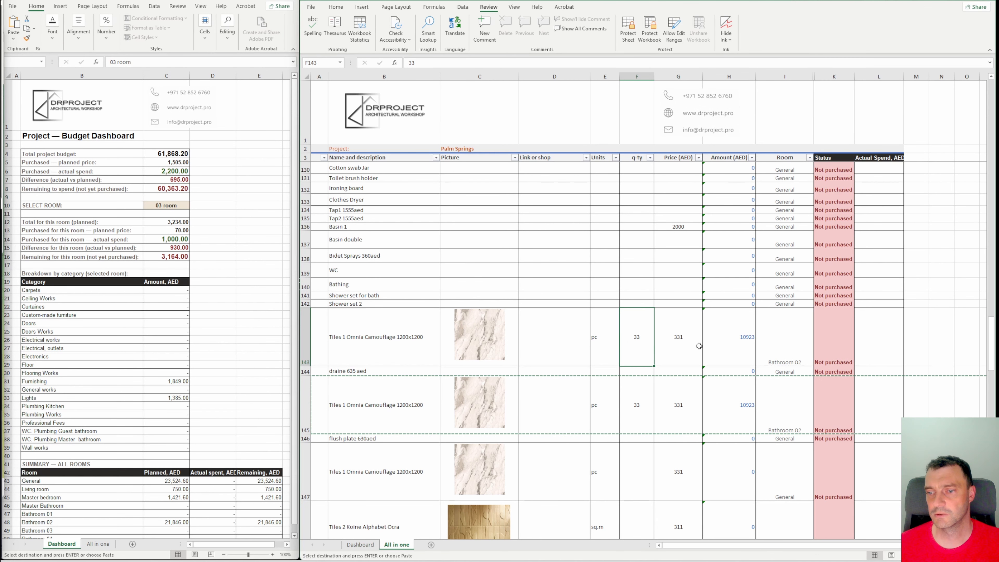
pyautogui.click(783, 344)
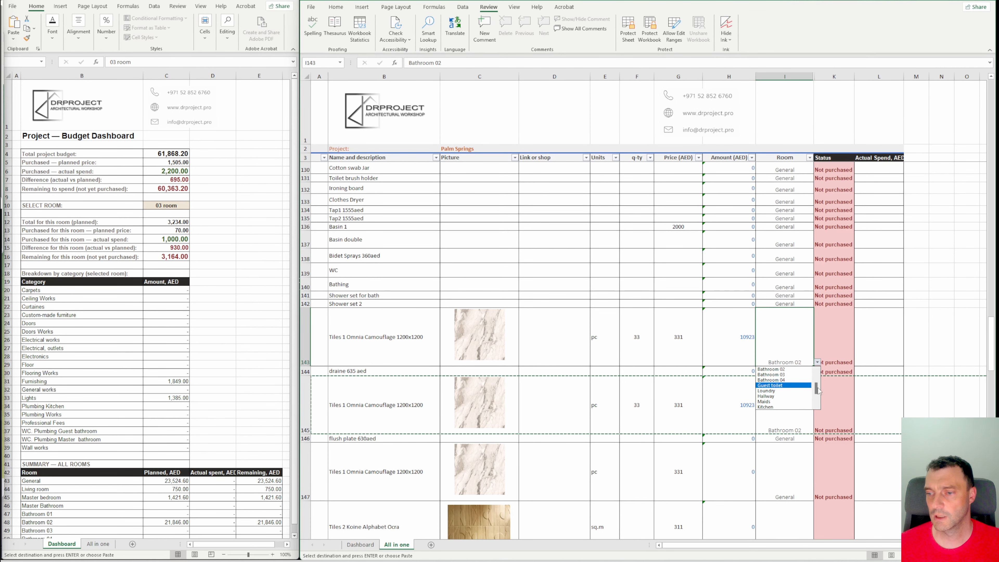
pyautogui.click(774, 392)
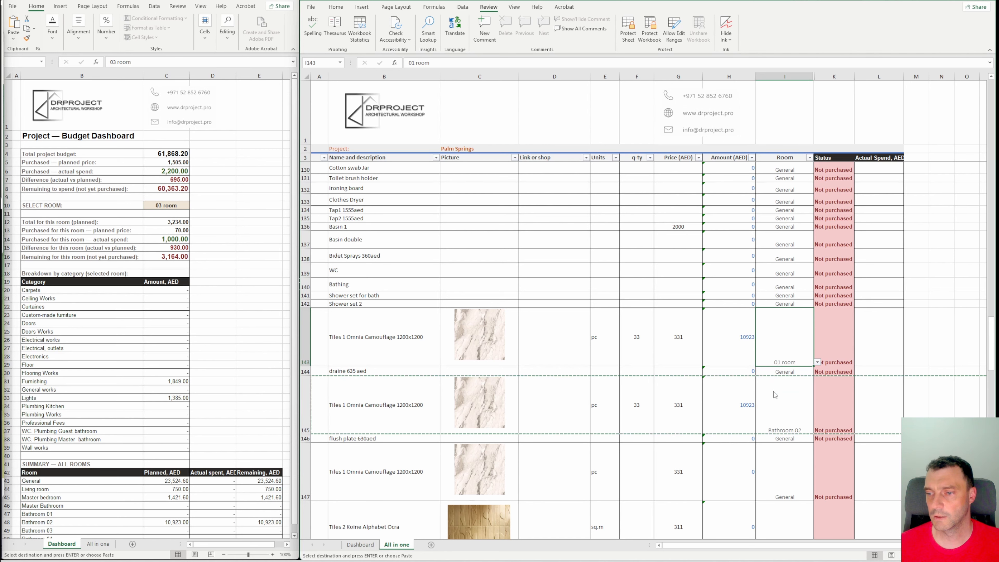
pyautogui.click(780, 422)
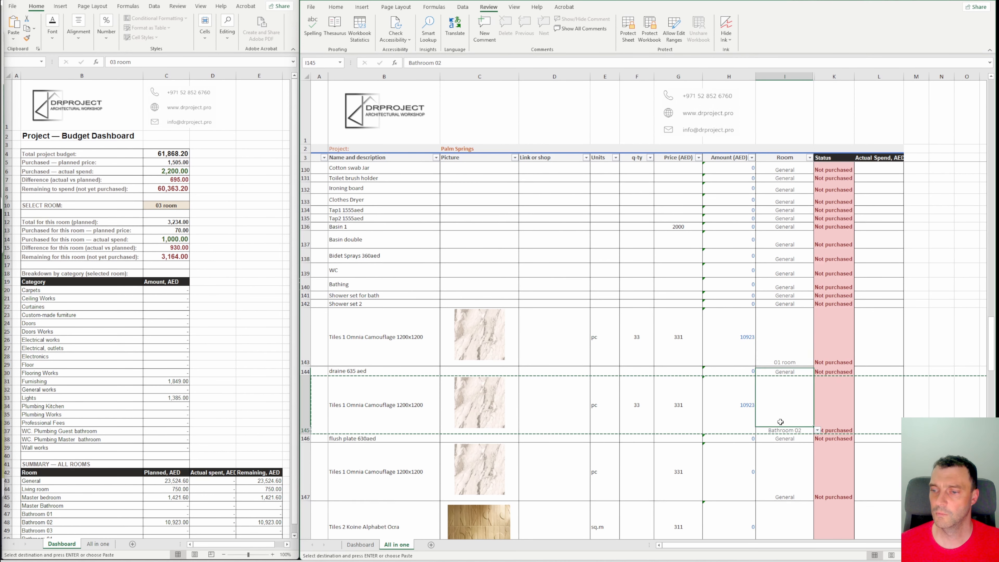
# - Set the quantity of the copied Tiles 1 Omnia Camouflage row for 01 room to 1
pyautogui.click(779, 350)
pyautogui.click(640, 352)
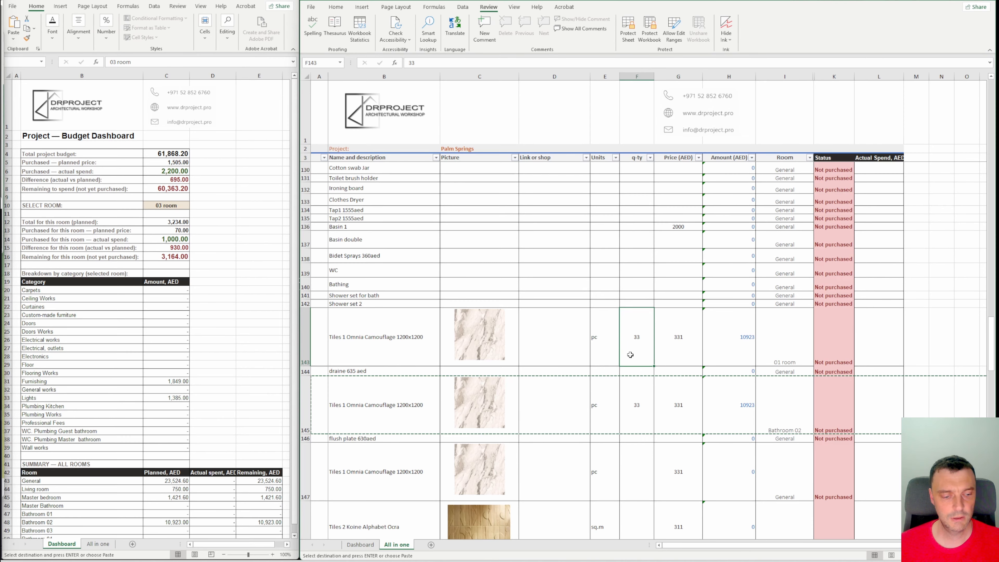
pyautogui.write('1')
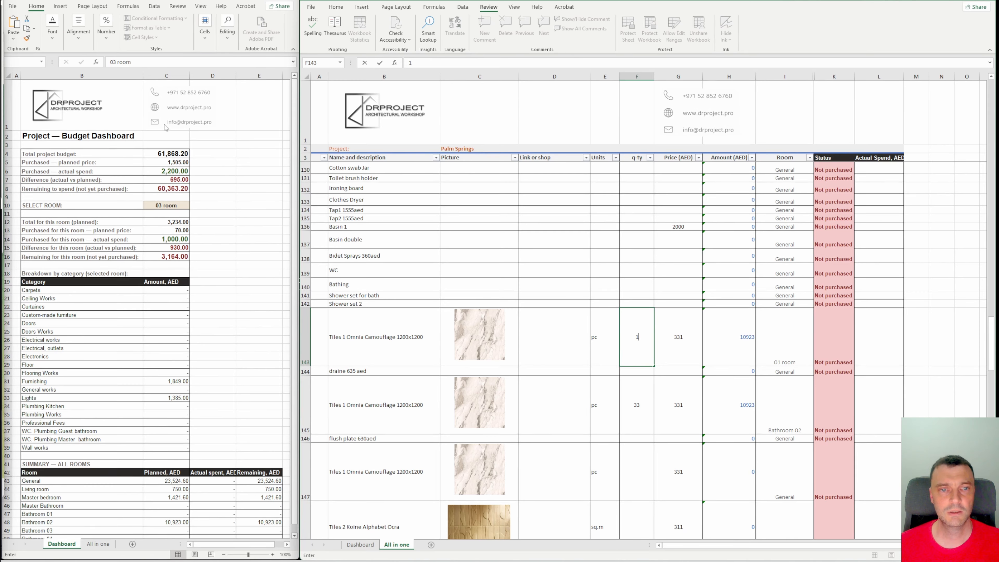
pyautogui.press('Return')
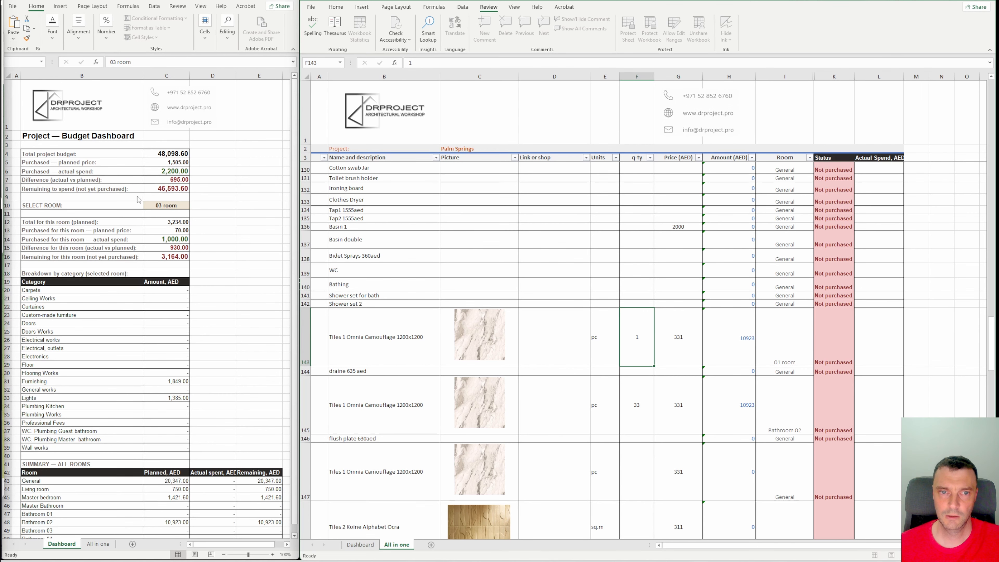
pyautogui.click(642, 352)
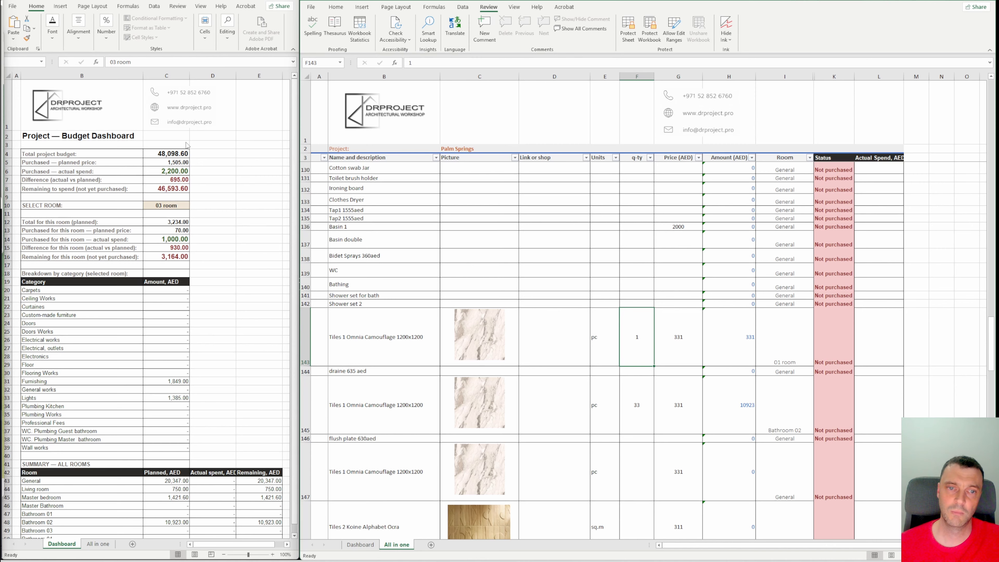
# - Set the dashboard's selected room to 01 room and check the room assigned to the copied tiles row
pyautogui.click(169, 208)
pyautogui.click(193, 205)
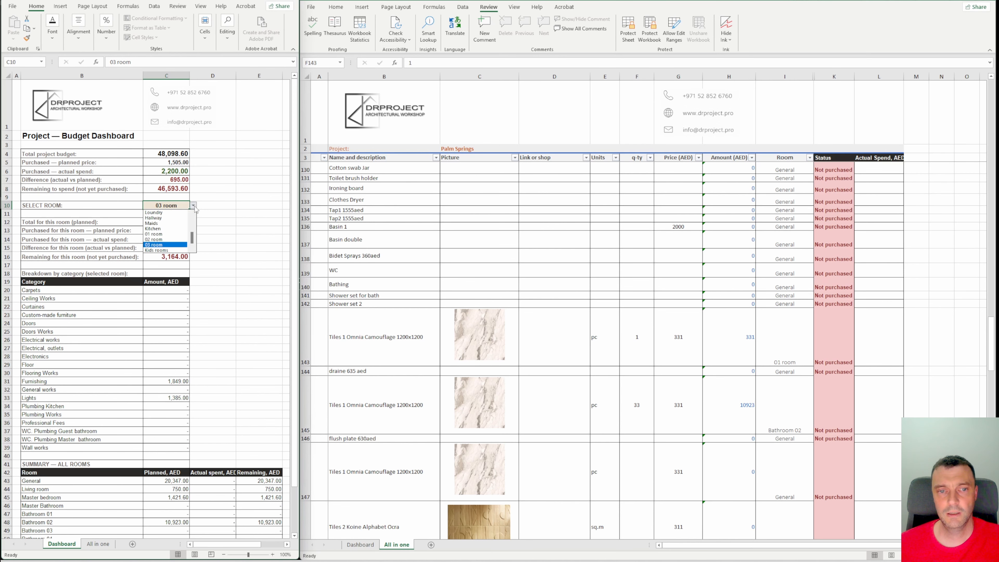
pyautogui.click(165, 234)
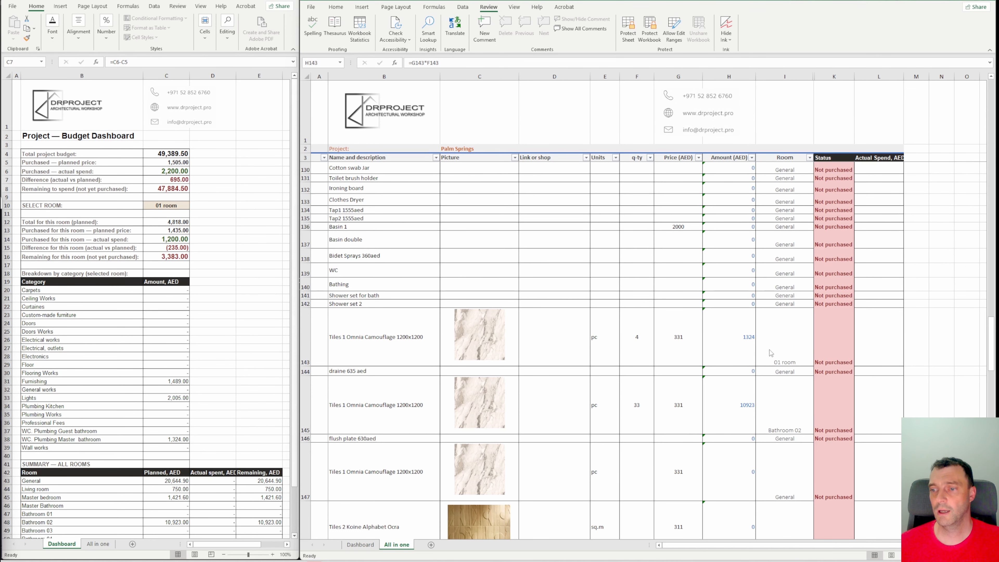
pyautogui.click(801, 358)
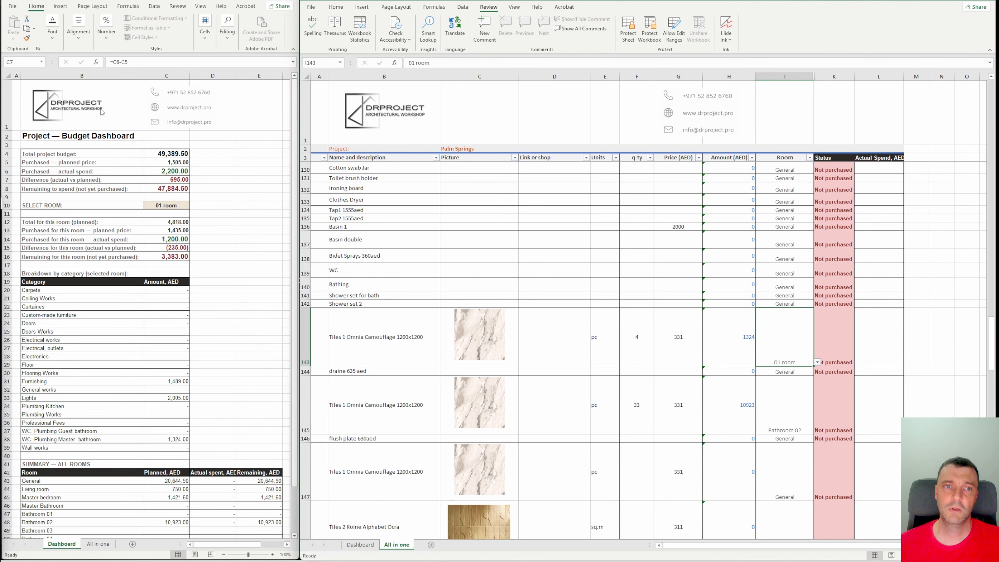